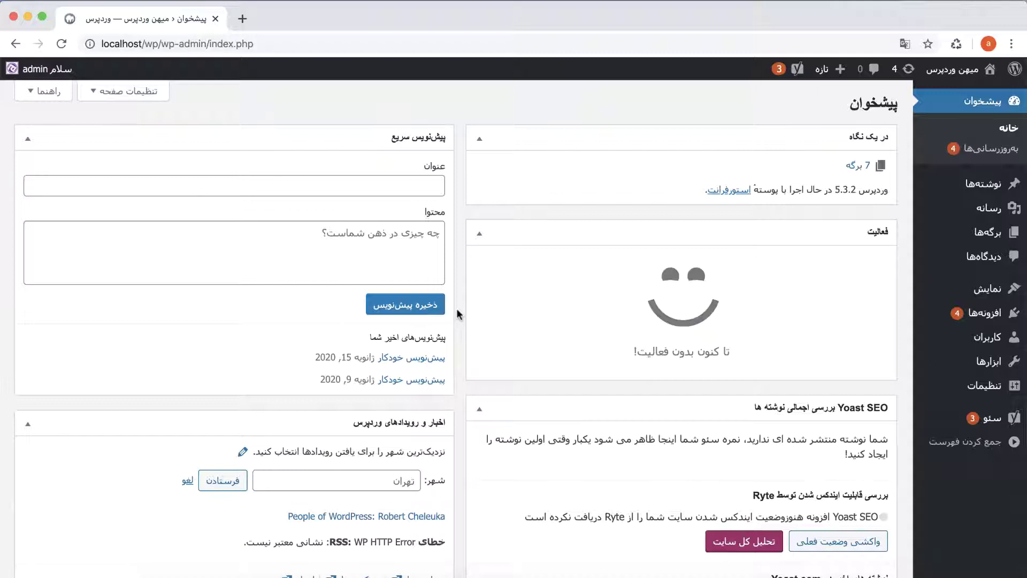
- Create a new post and open the Yoast SEO Premium sidebar at its focus keyphrase field
mouse_move(947, 183)
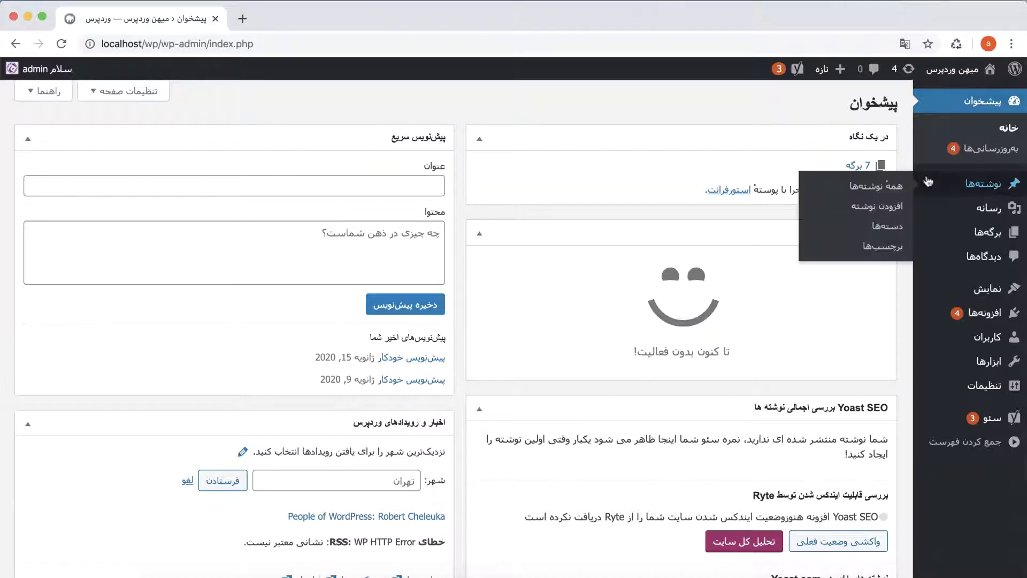
click(878, 206)
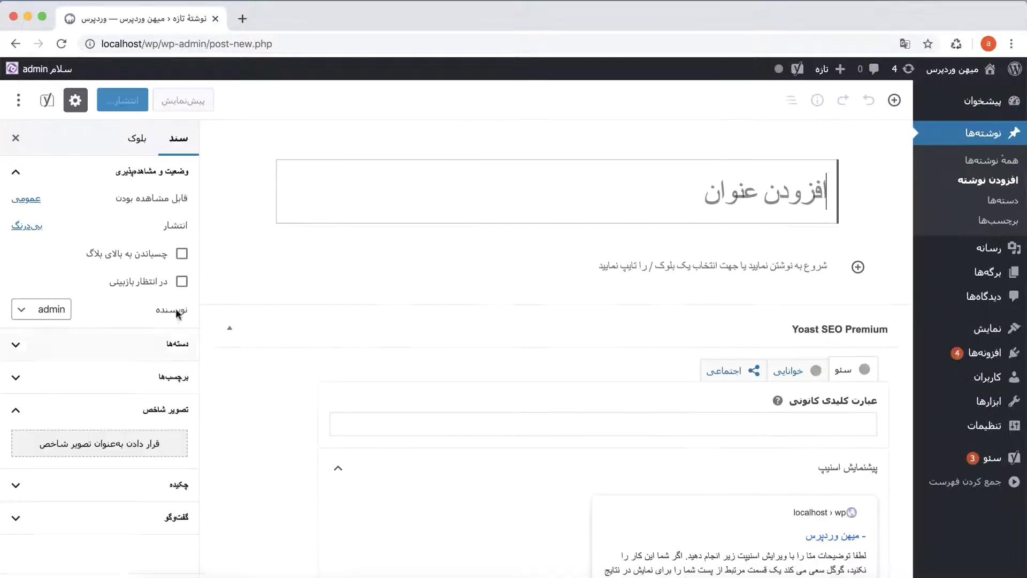
click(48, 100)
click(100, 198)
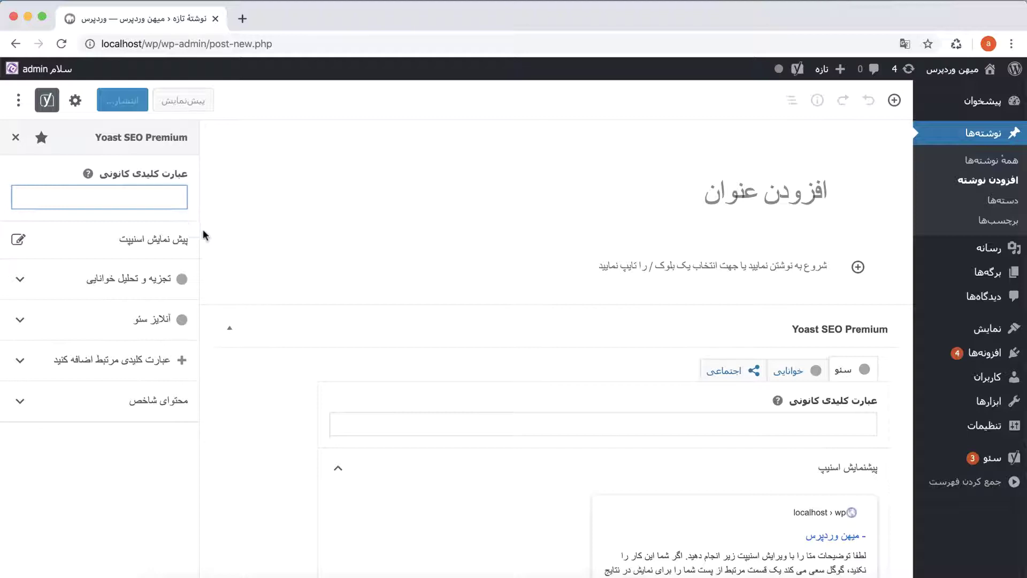
- Search the web for "google trends" in a new browser tab and open the Google Trends site
click(242, 19)
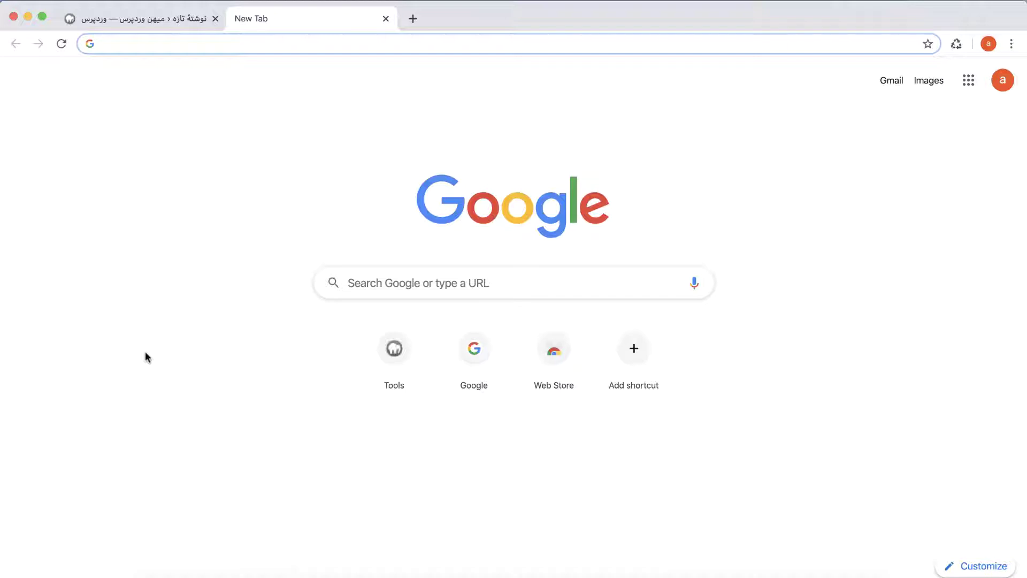
text(google trends)
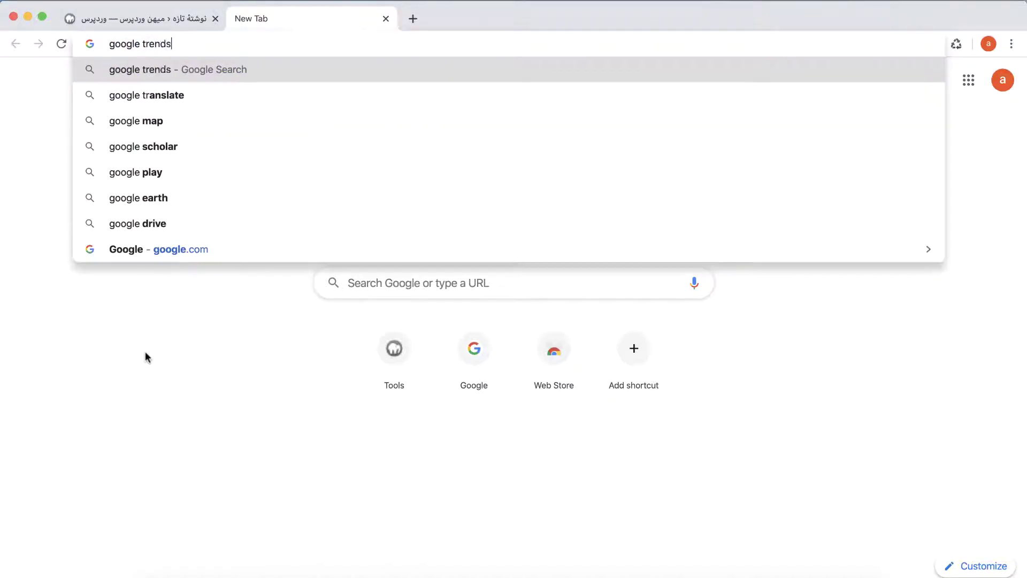
key(Return)
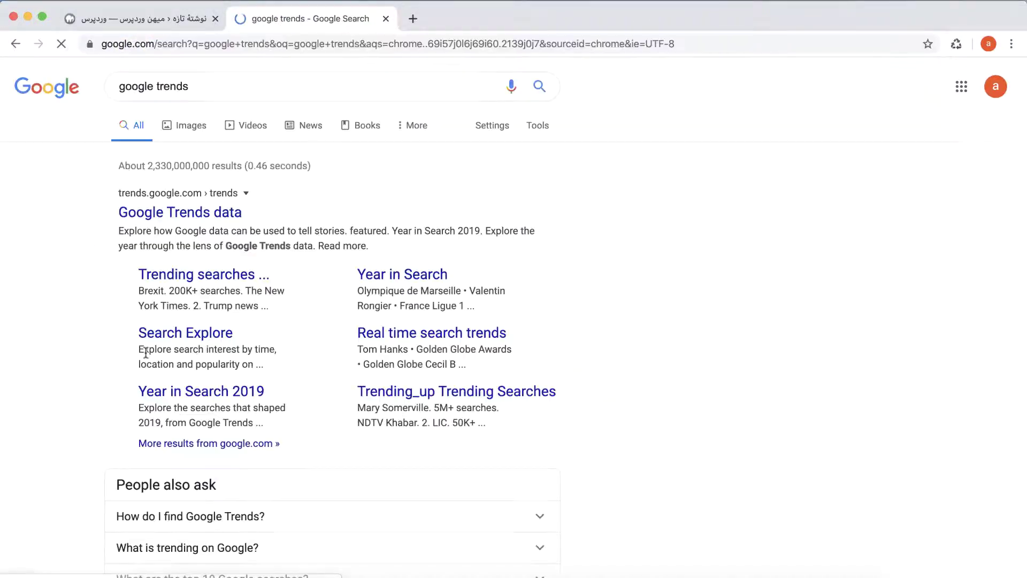
click(168, 214)
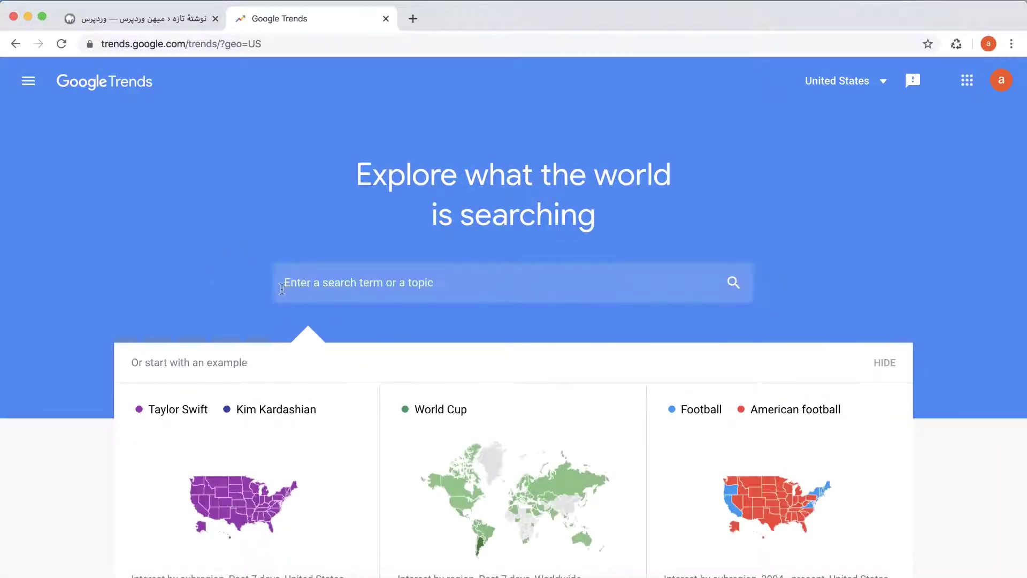
- Explore search interest for the term "خودرو" in Google Trends
click(308, 288)
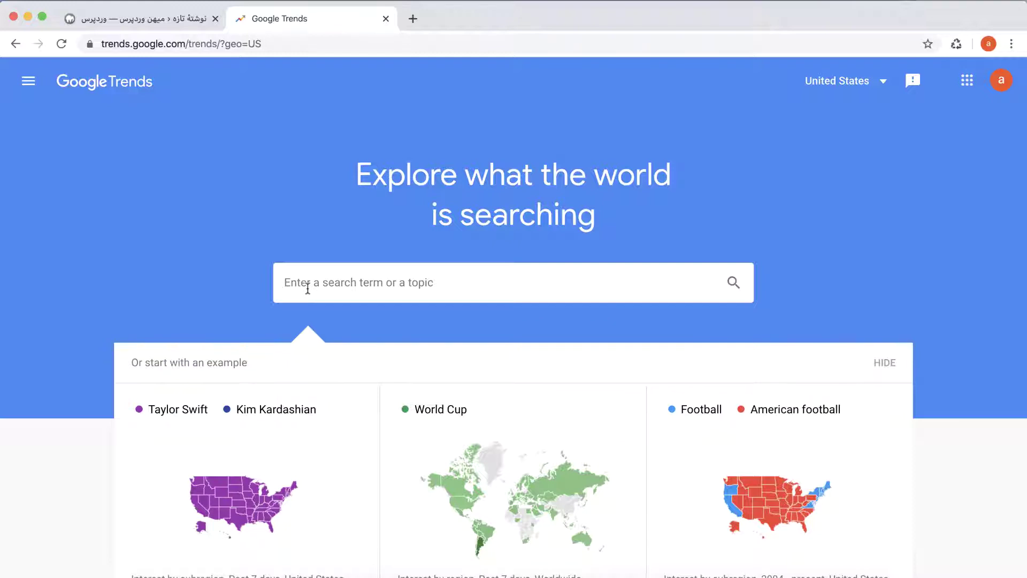
text(ا)
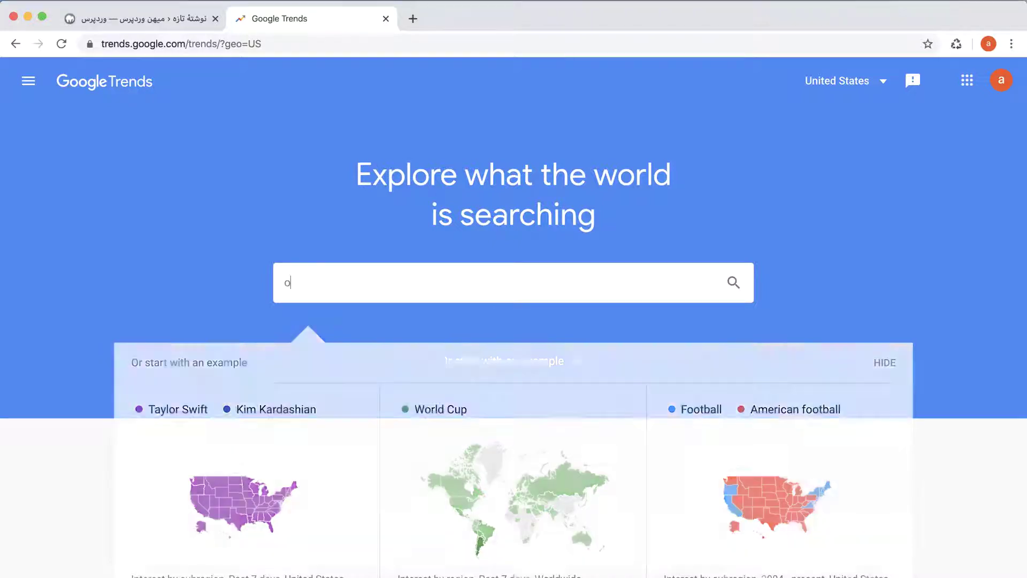
key(BackSpace)
text(خودرو)
key(Return)
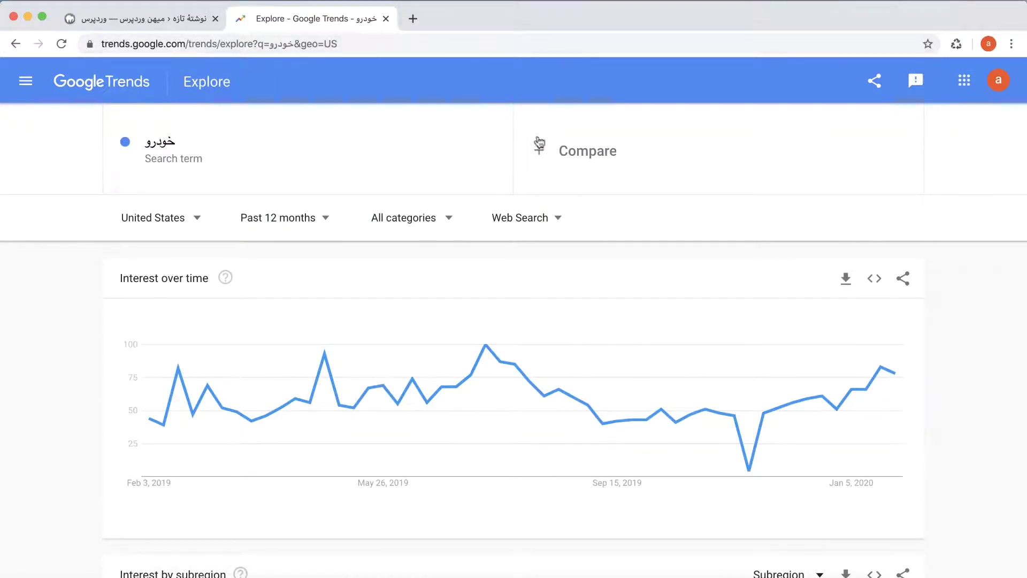
- Add "ماشین" as a second search term to compare with "خودرو"
click(605, 152)
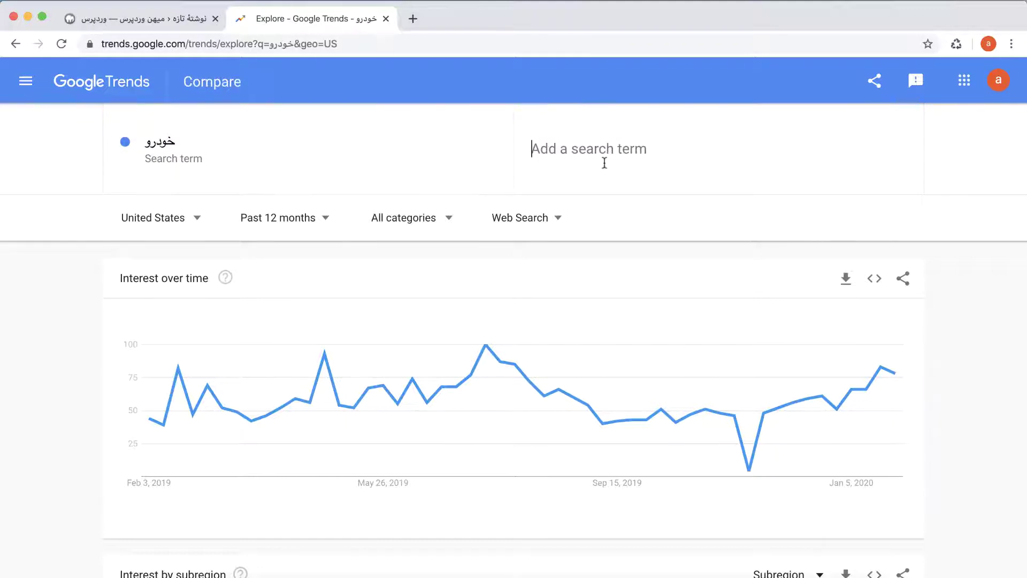
text(ماشین)
key(Return)
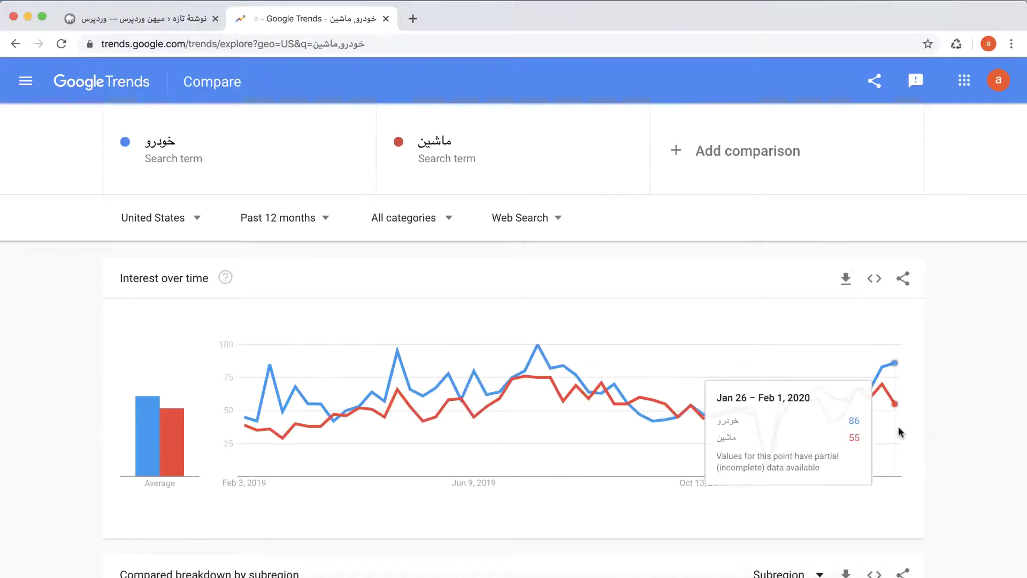
click(205, 139)
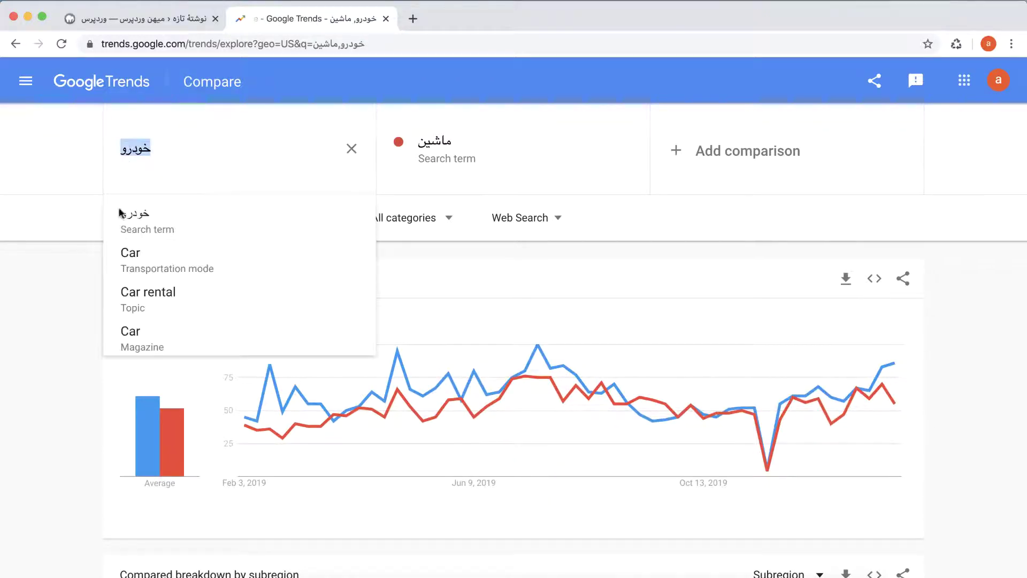
click(23, 320)
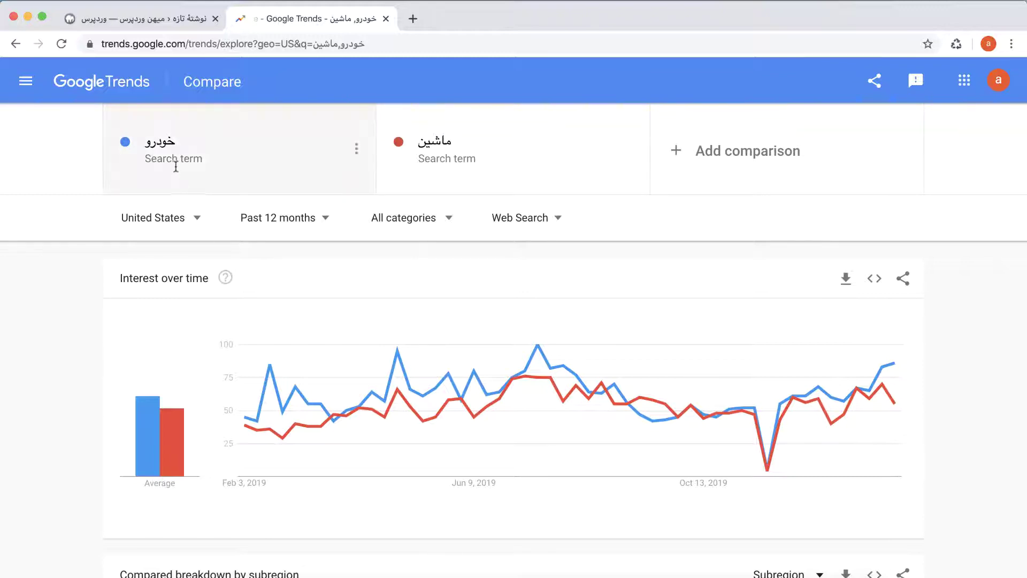
- Replace the first comparison term with "وردپرس"
click(170, 139)
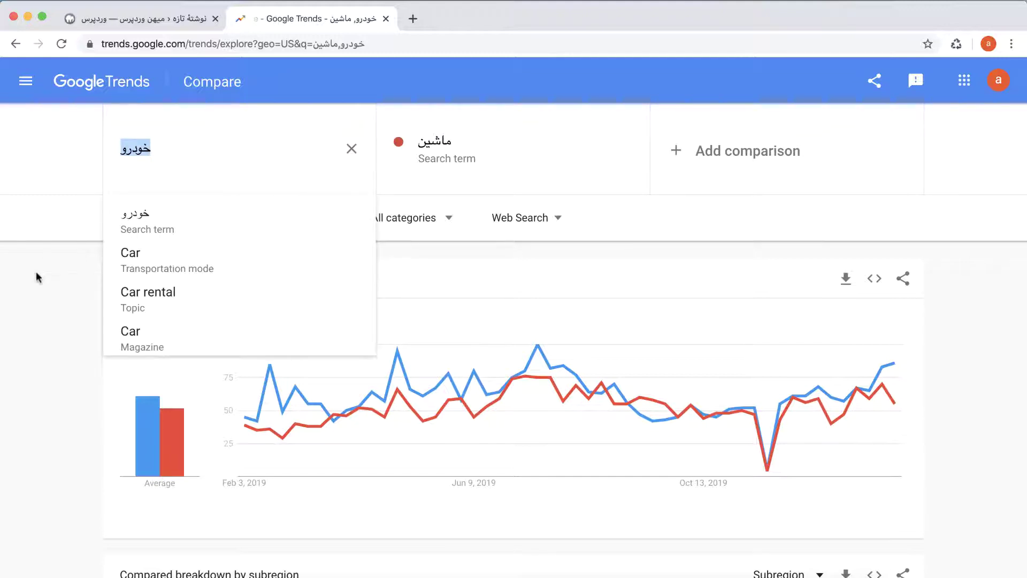
text(وردپرس)
key(Return)
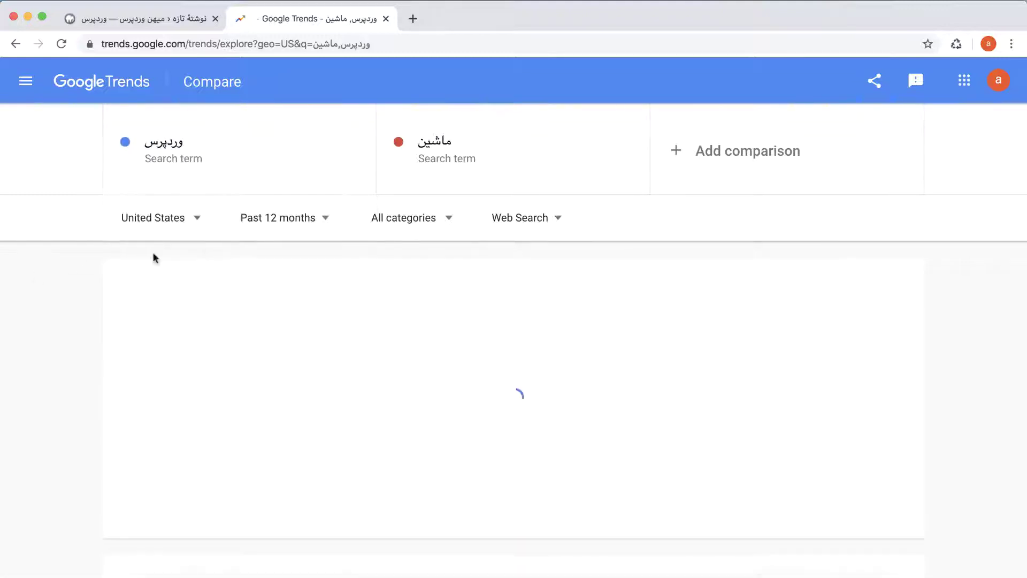
- Replace the second comparison term with "جوملا", correcting the misspelled entry
click(440, 161)
text(حوملا)
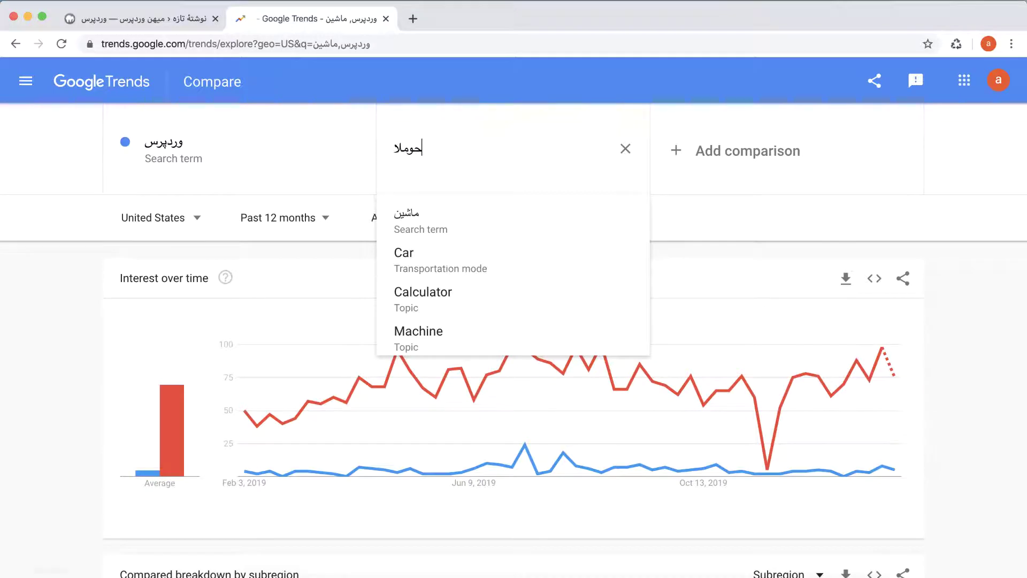
key(Return)
click(442, 162)
text(ح)
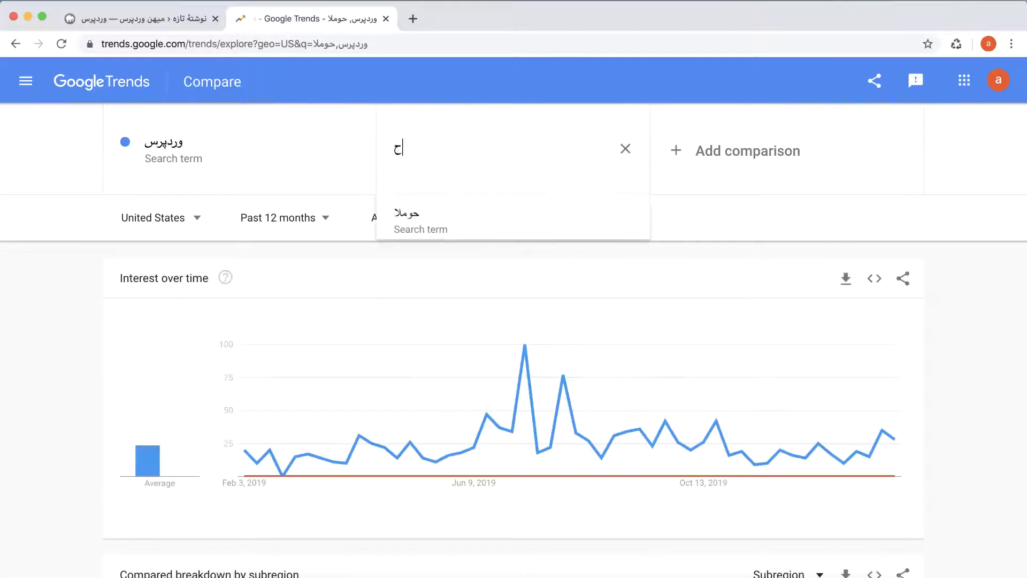
key(BackSpace)
text(جوملا)
key(Return)
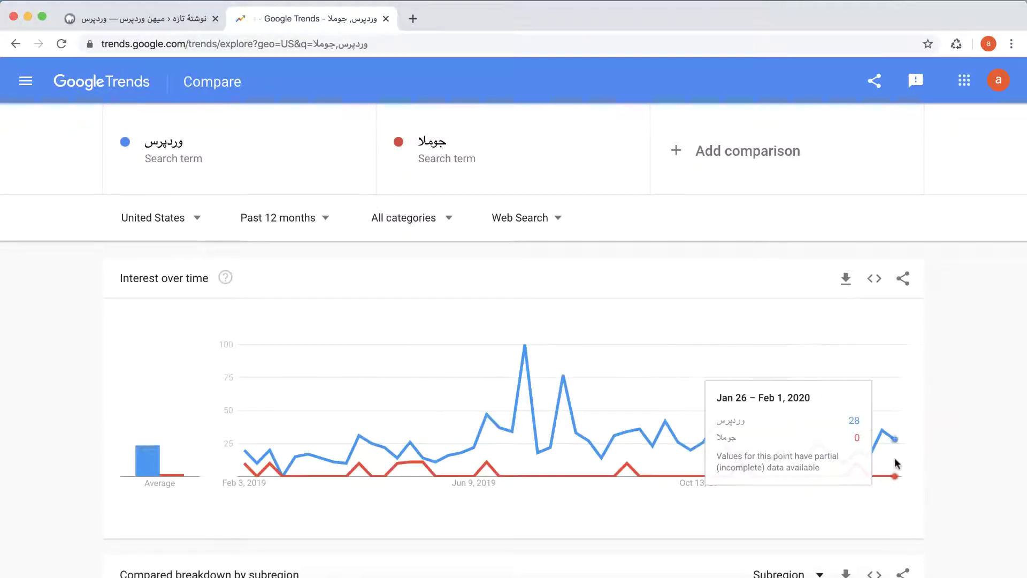
- Replace the second comparison term with "دروپال" to compare it with "وردپرس"
click(436, 141)
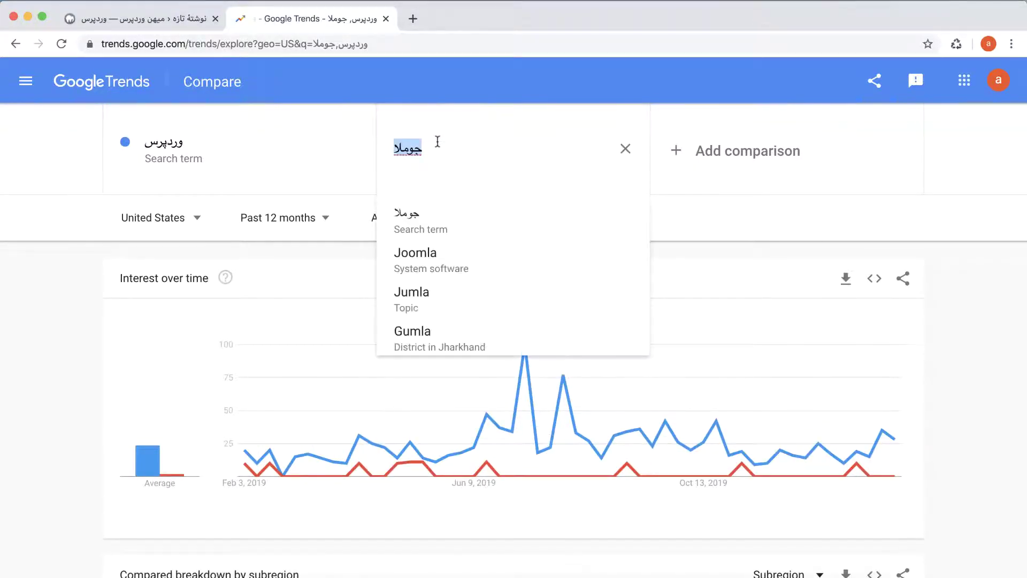
text(دروپال)
key(Return)
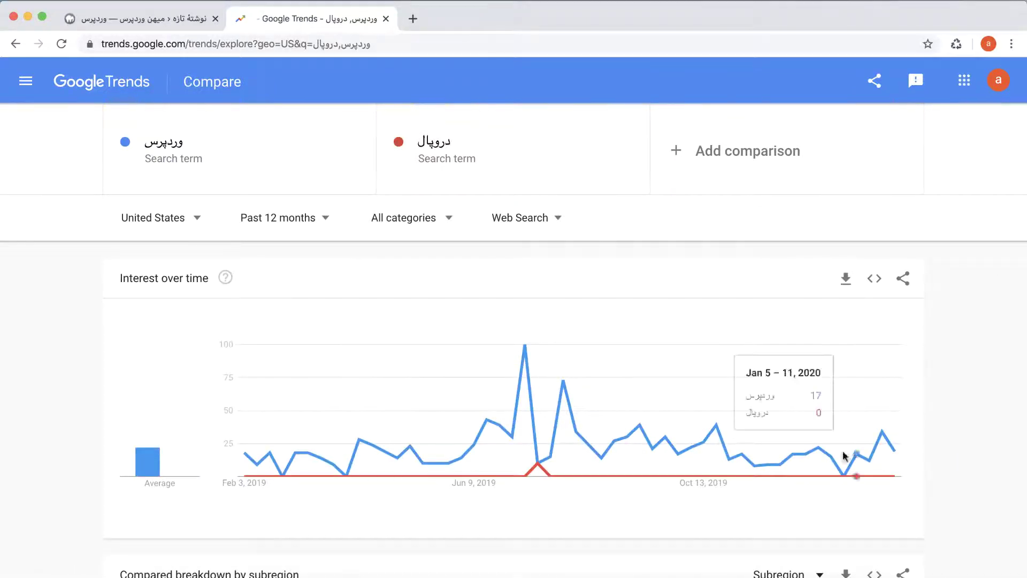
- Change the first comparison term to "بورس"
click(199, 137)
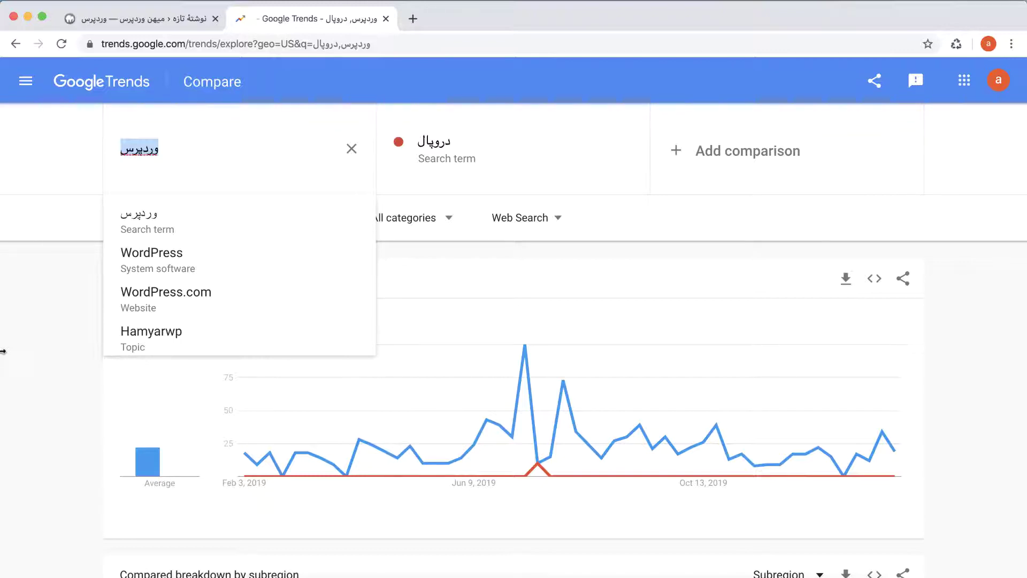
text(بورس)
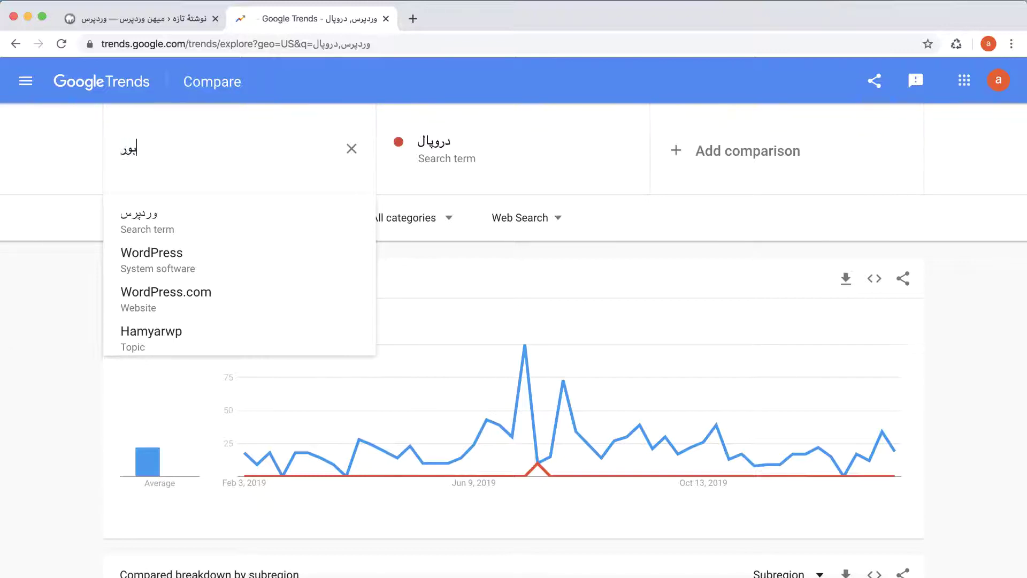
key(Return)
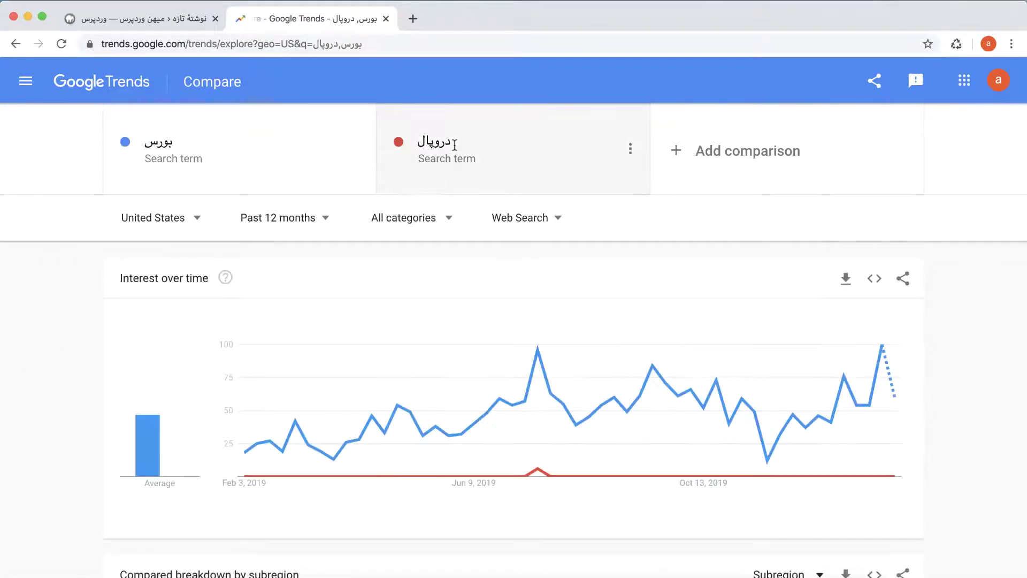
- Change the second comparison term to "ترید" to compare it with "بورس"
click(454, 145)
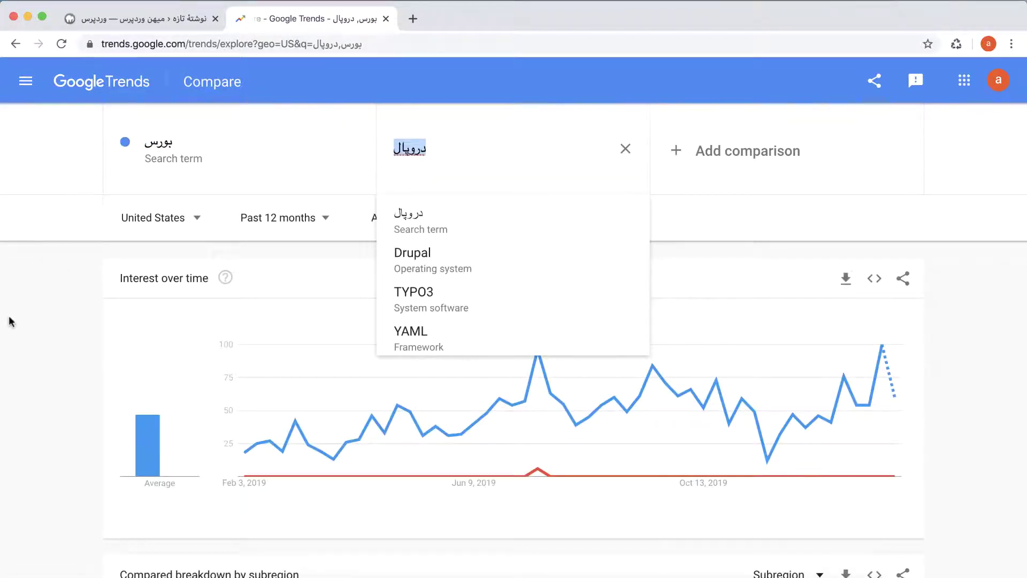
key(BackSpace)
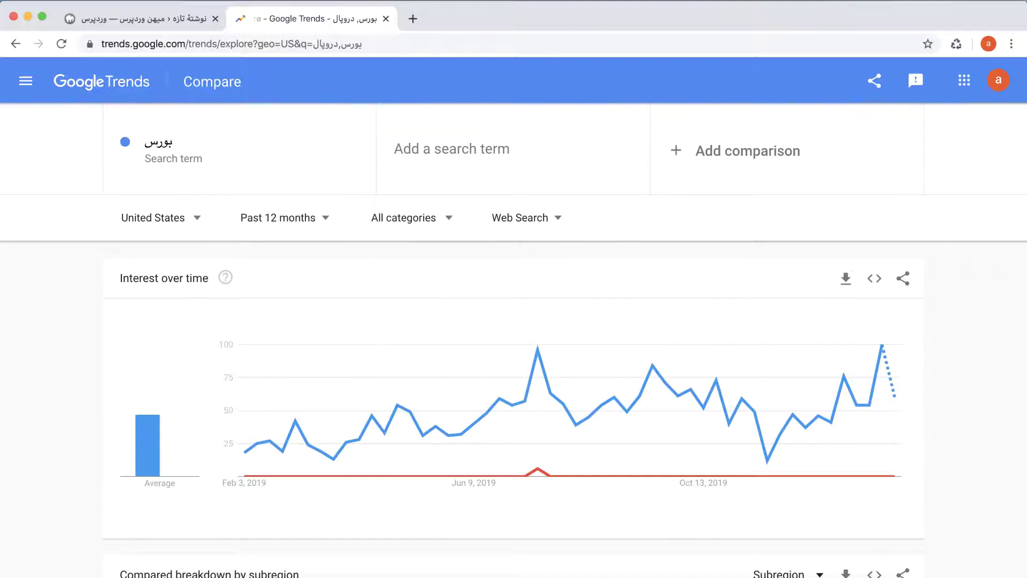
text(ترید)
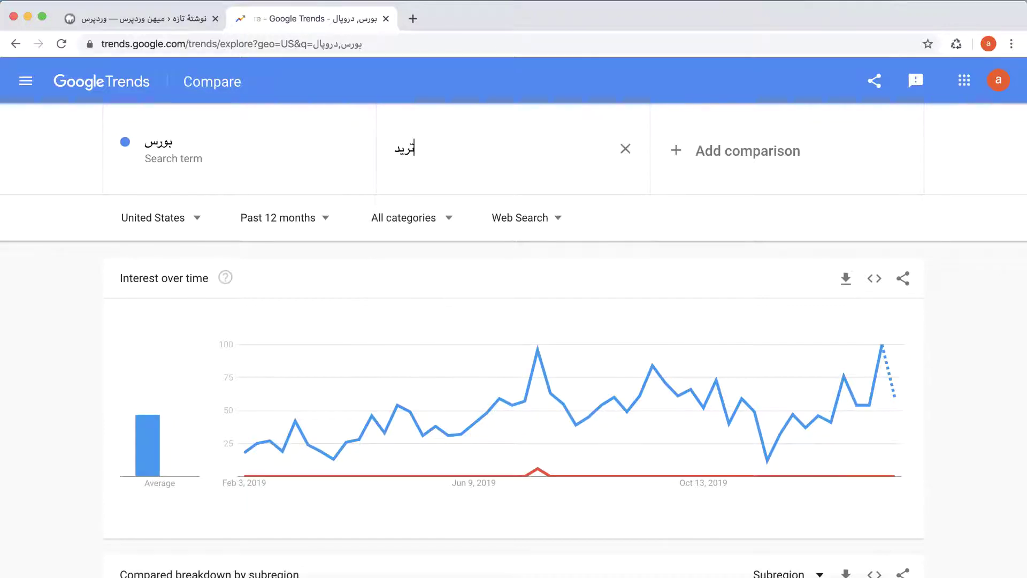
key(Return)
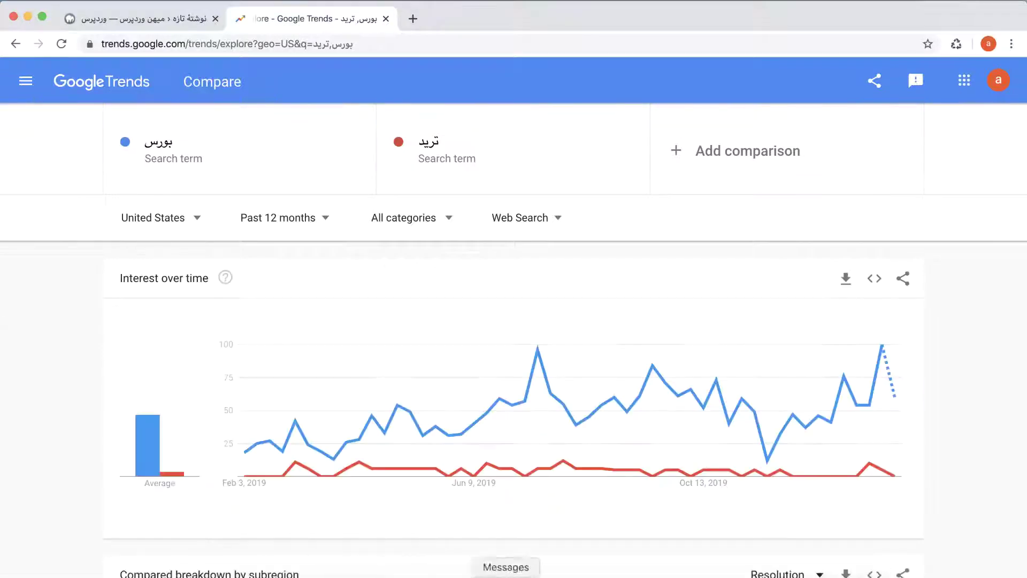
click(438, 142)
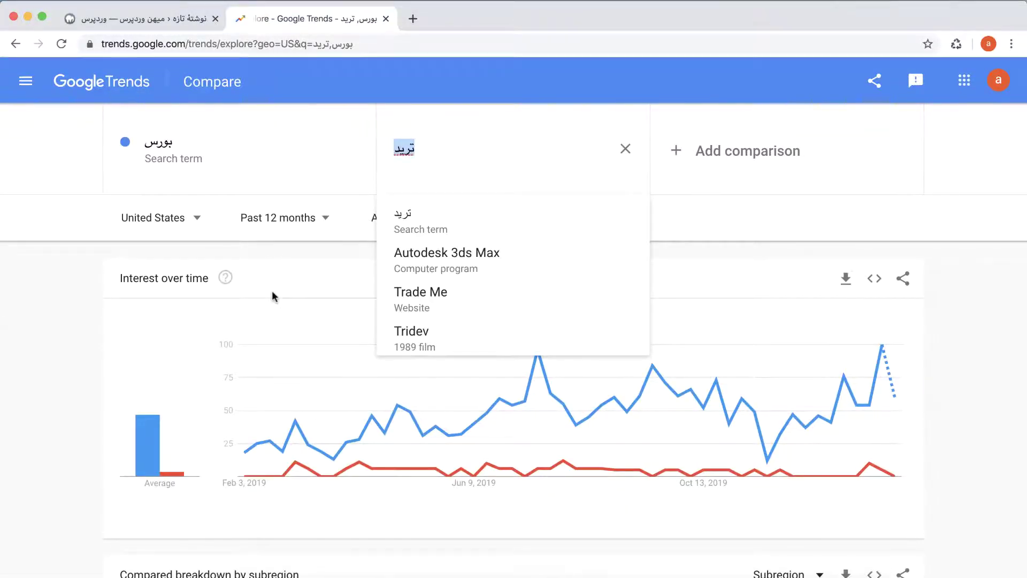
click(43, 368)
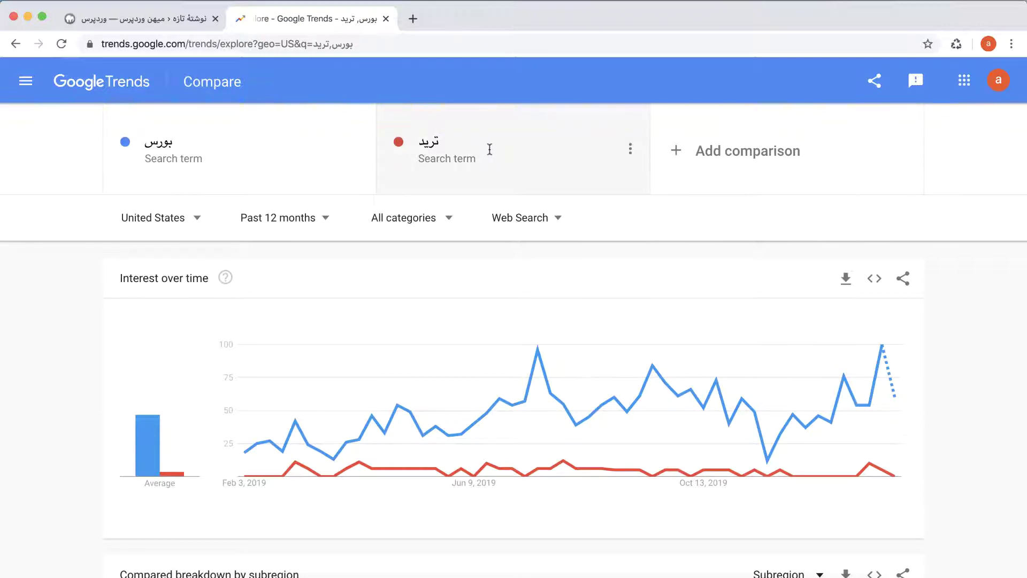
- Look up Iran in the region filter's country list and set the comparison's region to Worldwide
click(159, 224)
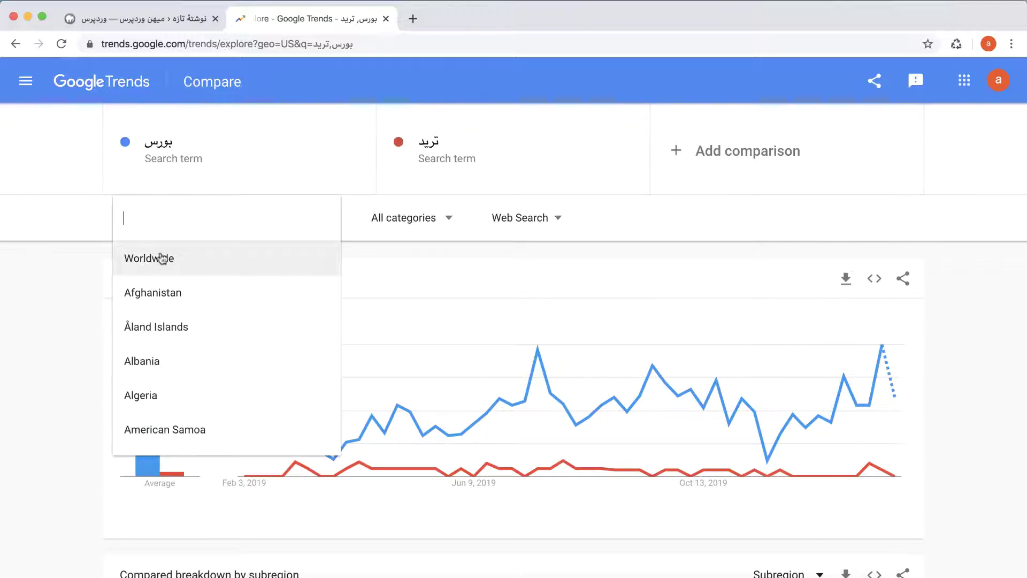
text(ابتد)
key(BackSpace)
key(BackSpace)
key(BackSpace)
key(BackSpace)
text(islan)
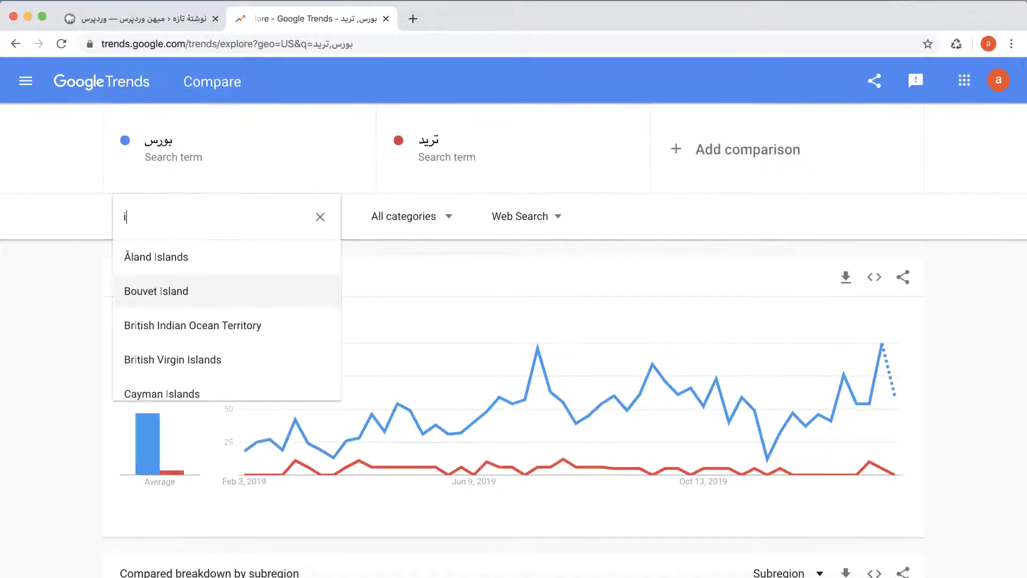
key(ctrl+a)
text(iran)
key(ctrl+a)
key(BackSpace)
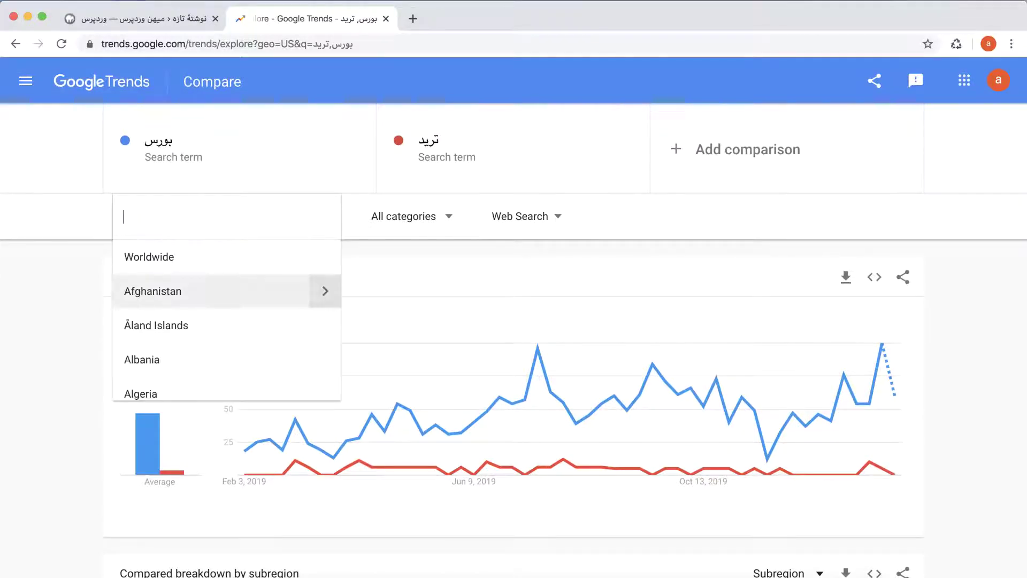
click(159, 263)
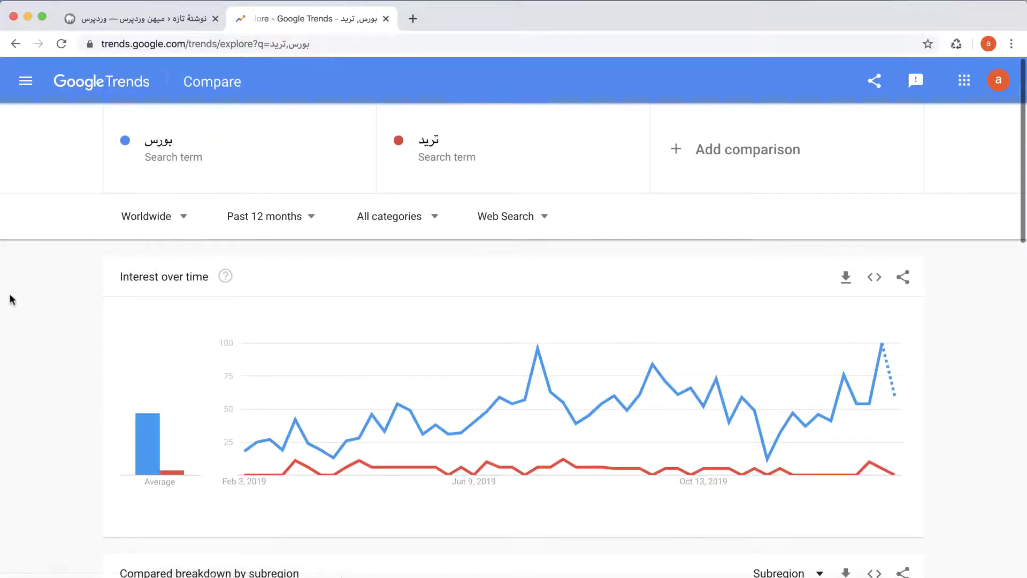
- Set the comparison's time range to 2004 - present
click(274, 222)
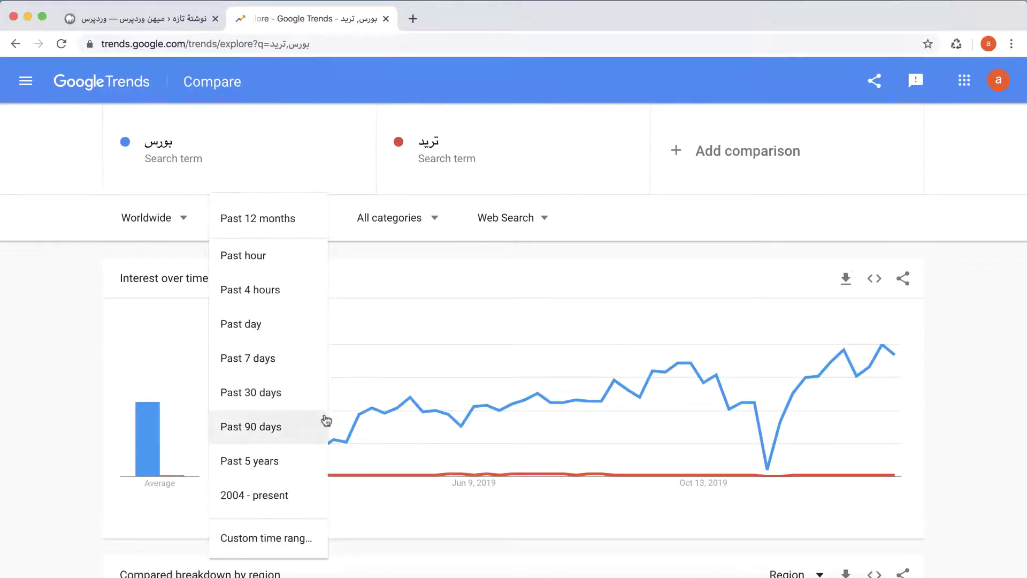
click(273, 502)
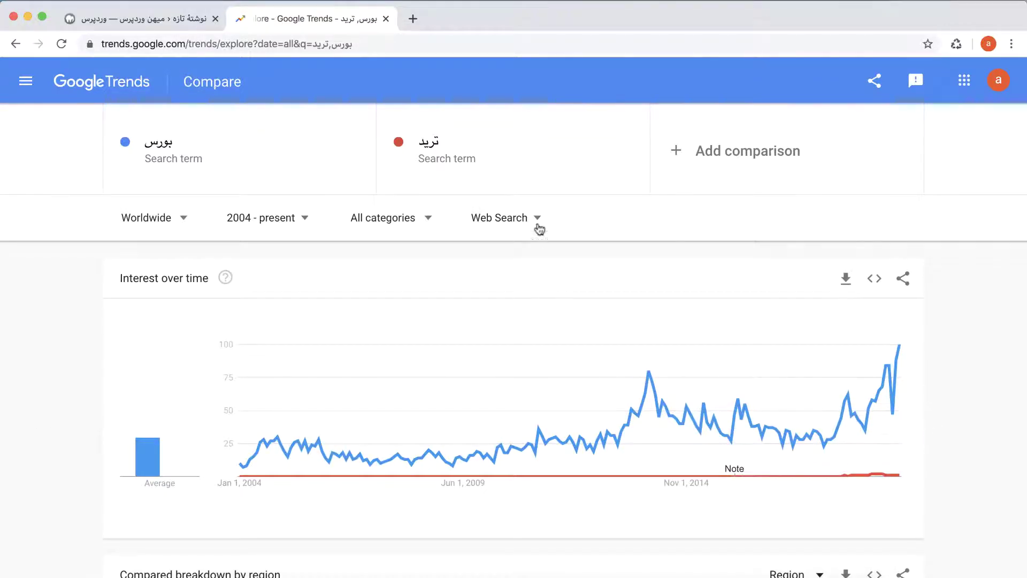
- Review the regional interest and related queries for both terms, and switch the related queries for "بورس" from Rising to Top
scroll(102, 299, down, 6)
scroll(440, 332, down, 8)
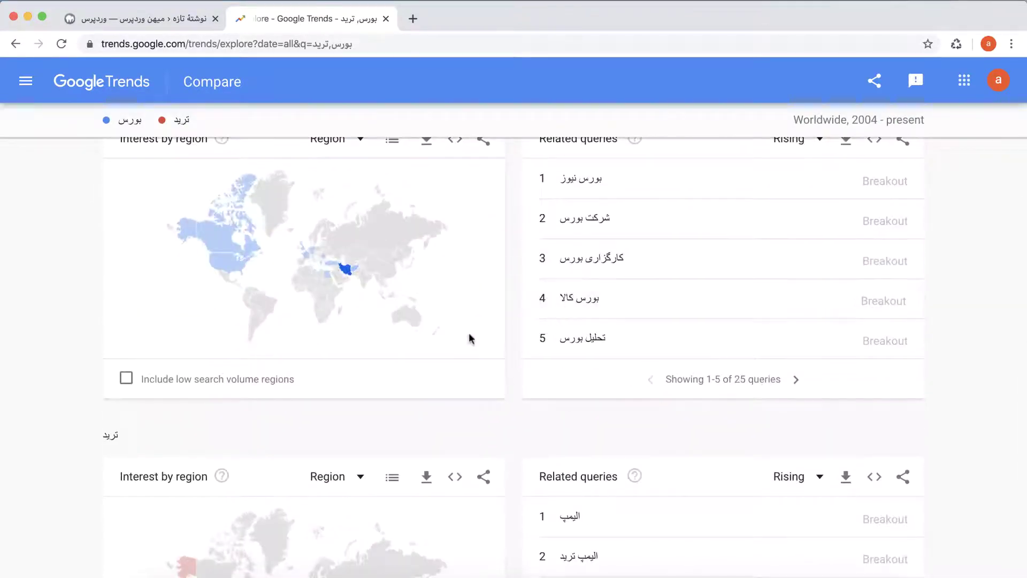
scroll(470, 337, up, 2)
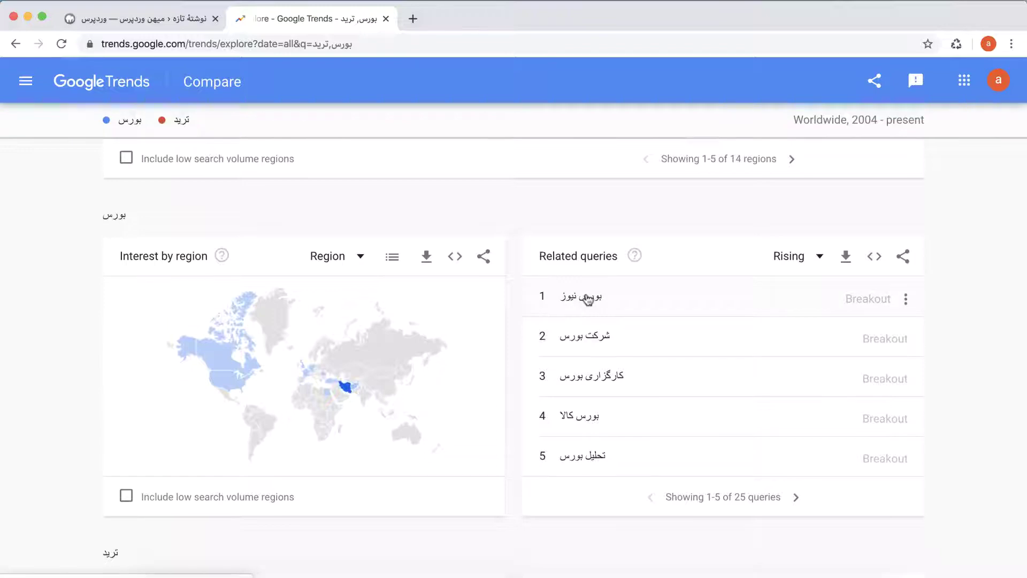
scroll(670, 291, down, 5)
scroll(594, 260, up, 3)
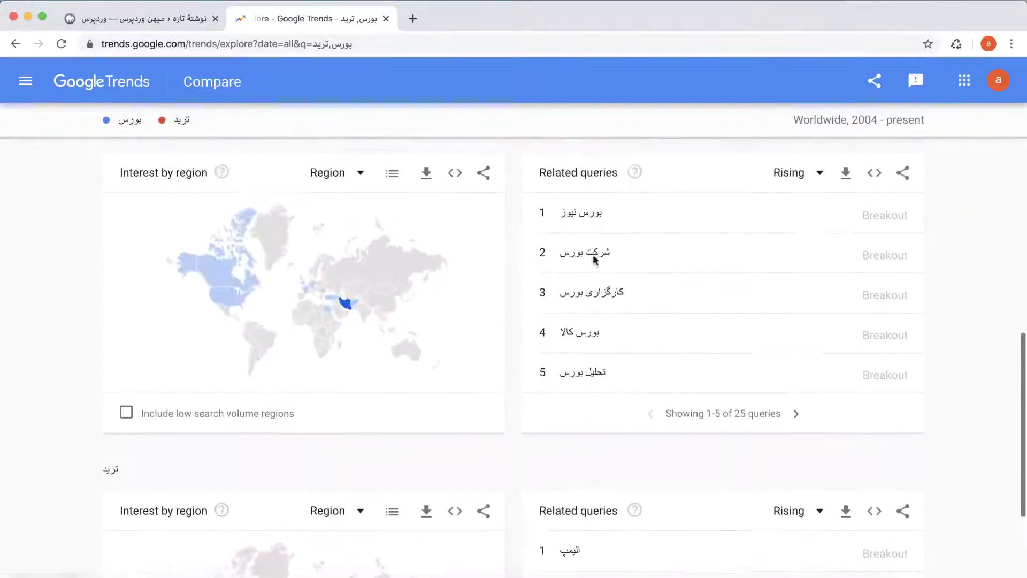
scroll(594, 259, up, 1)
scroll(602, 264, down, 4)
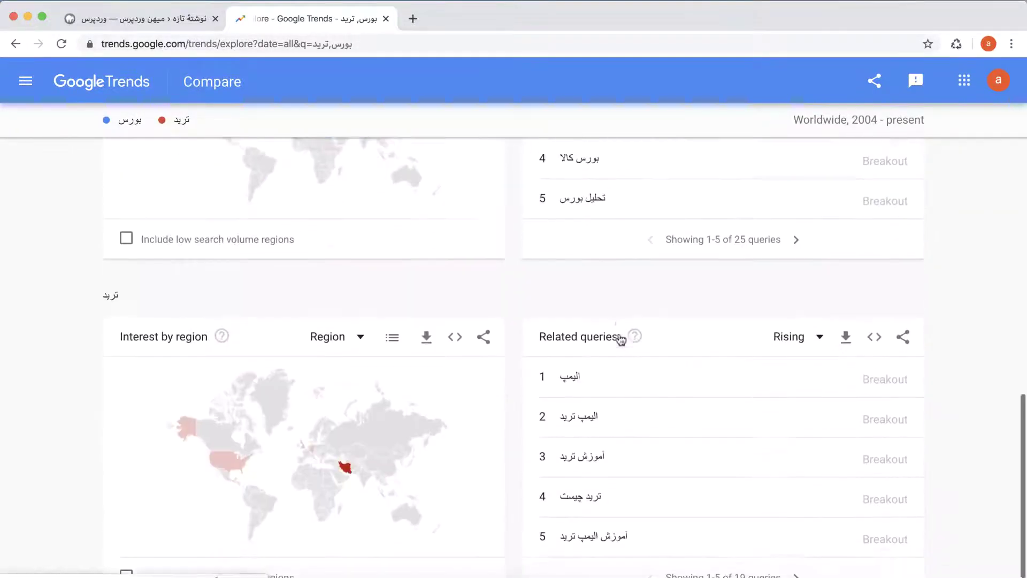
scroll(683, 360, up, 5)
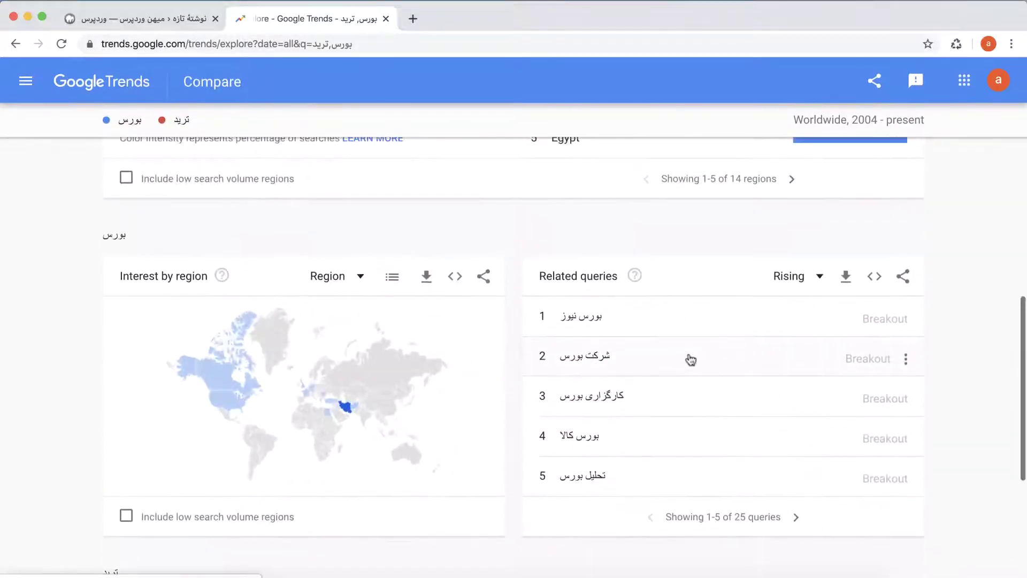
click(791, 279)
click(788, 325)
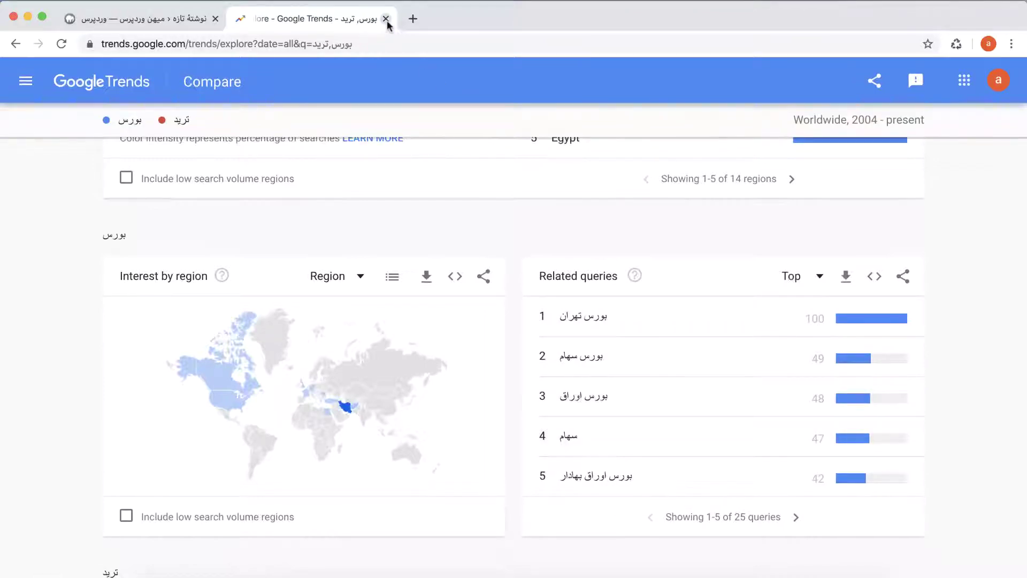
scroll(380, 197, up, 15)
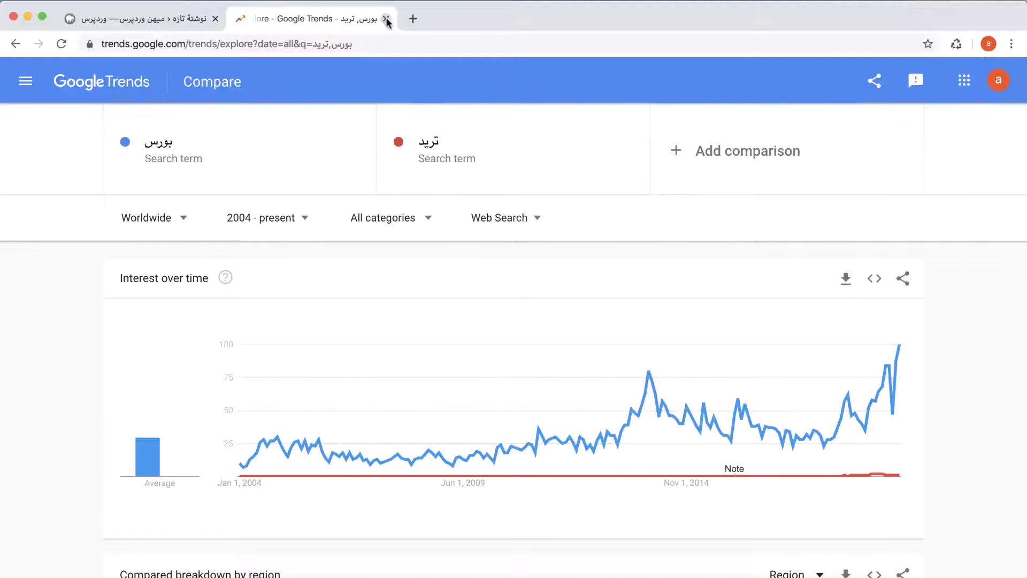
- Search Google for "neilpatel" and open the neilpatel.com home page from the results
key(ctrl+shift+Tab)
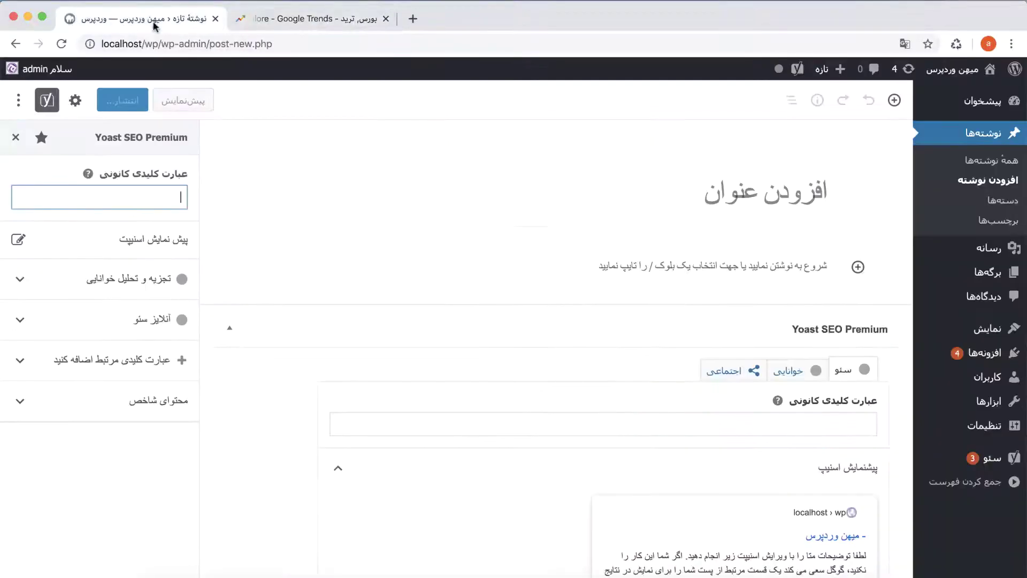
click(403, 17)
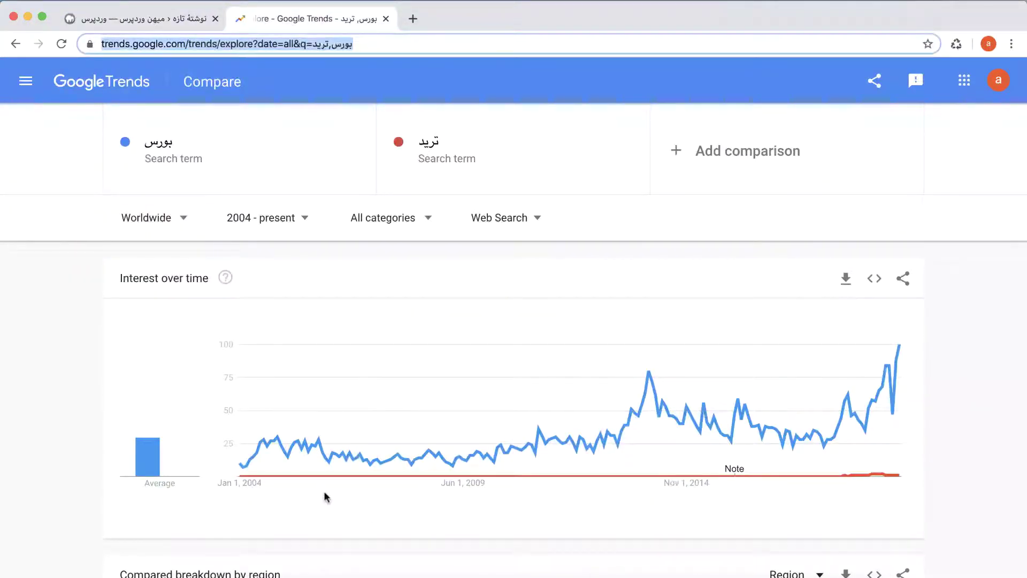
text(neil)
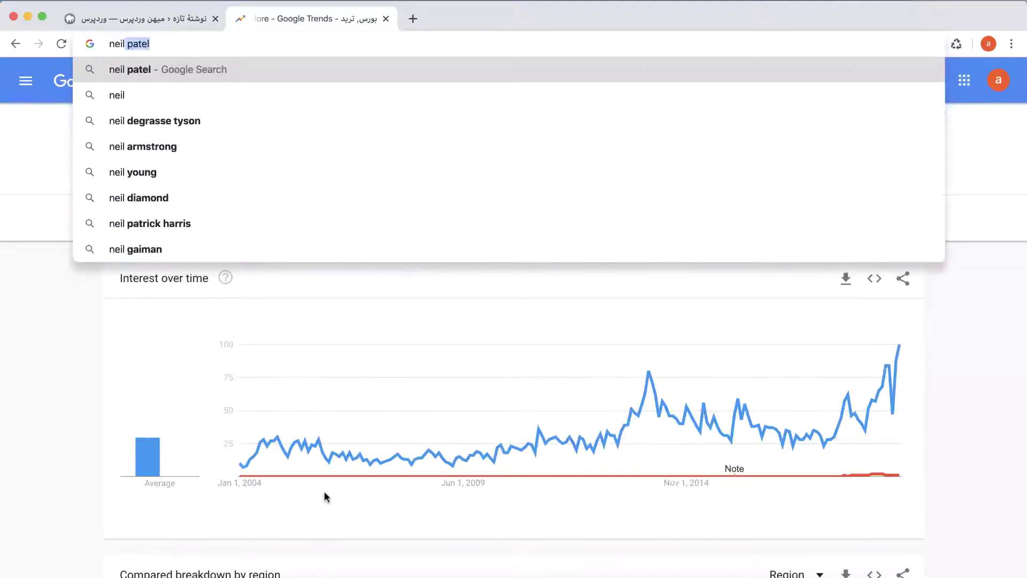
text(patel)
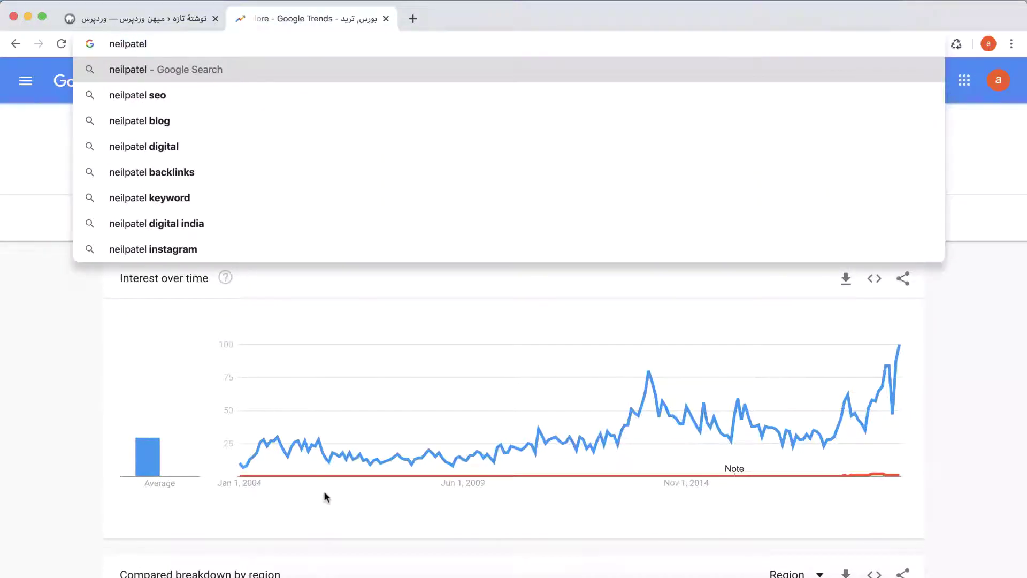
key(Return)
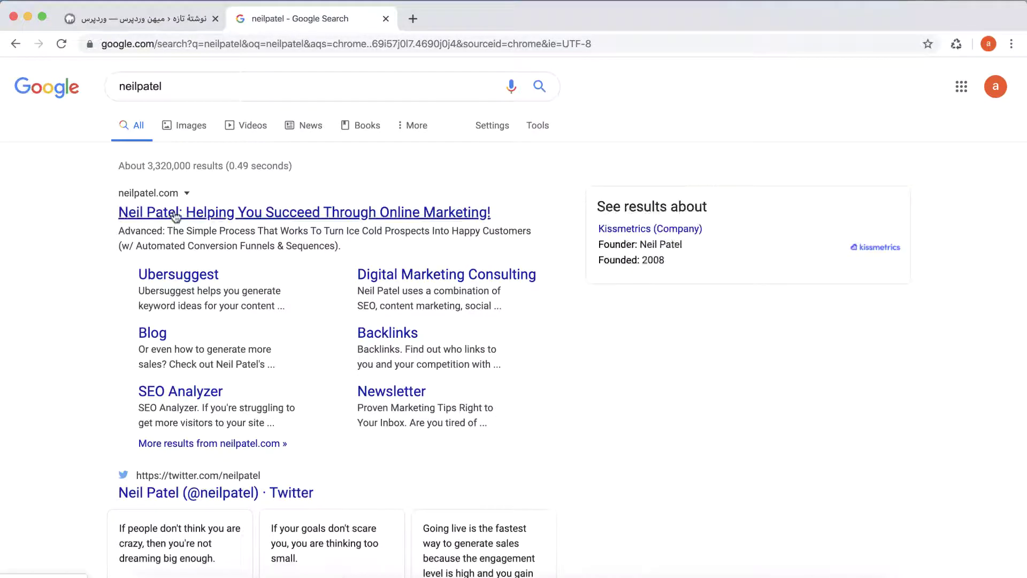
click(175, 214)
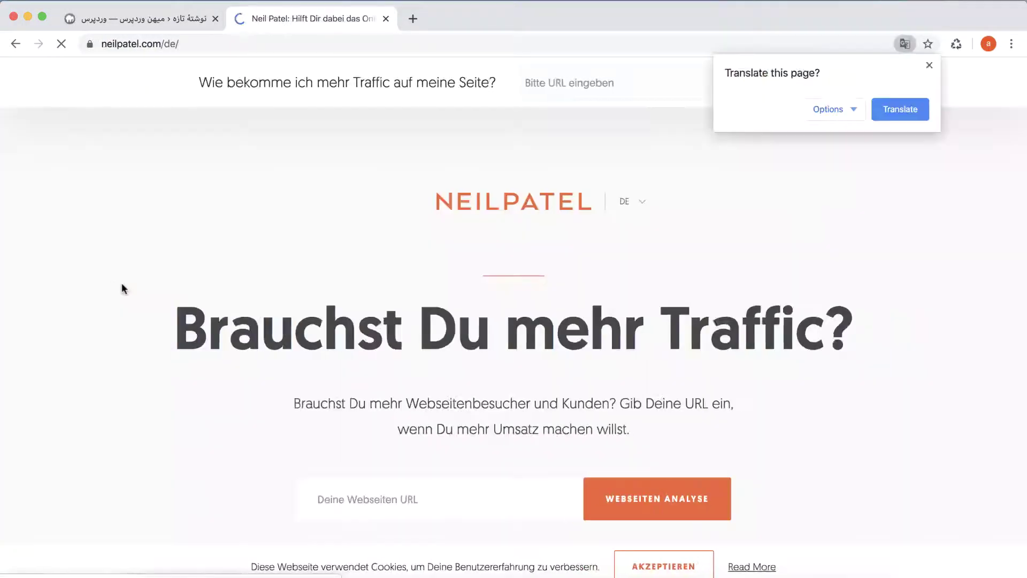
- Switch the website's language to English and dismiss the translation and notification prompts
click(929, 64)
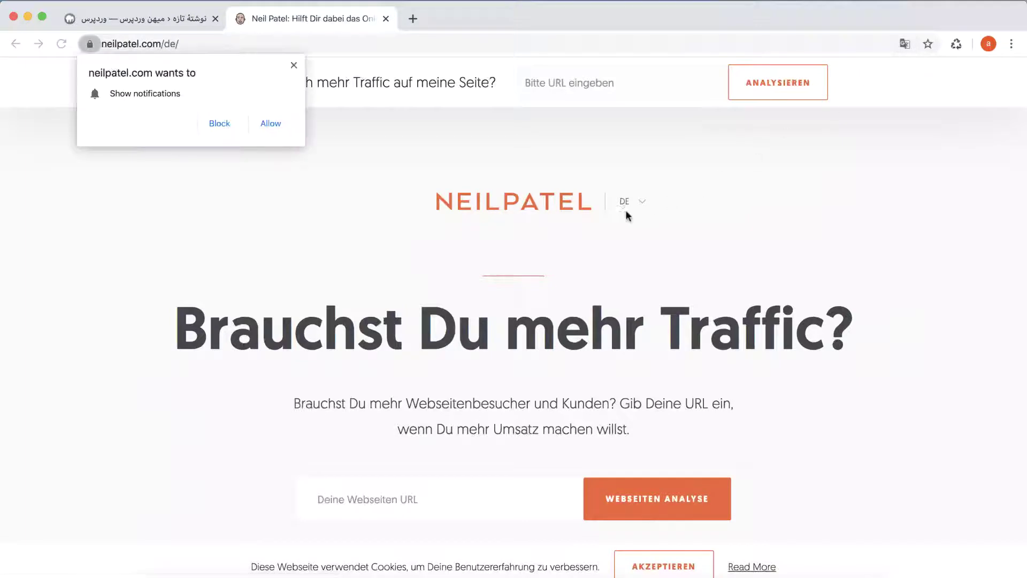
mouse_move(627, 203)
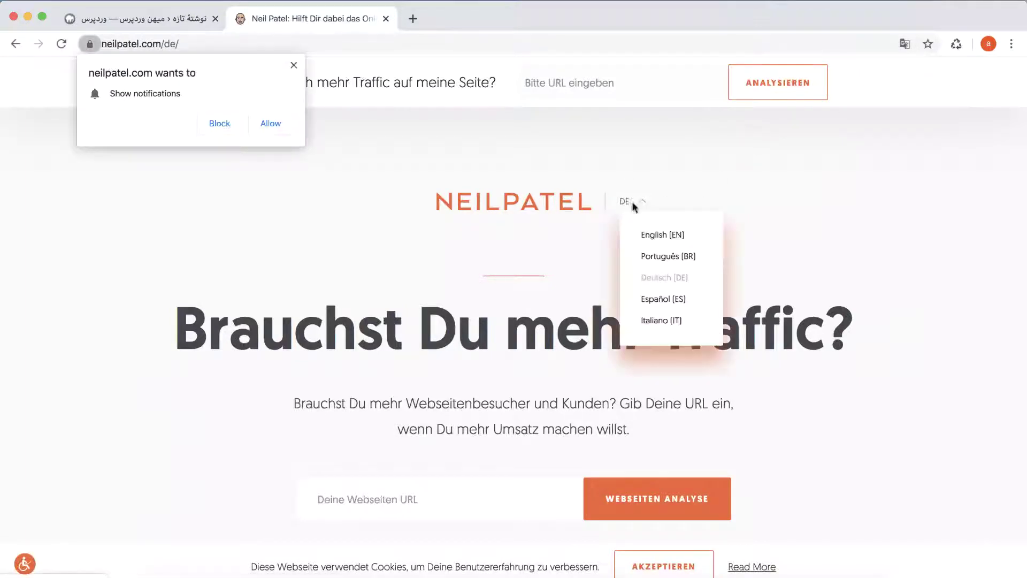
click(662, 237)
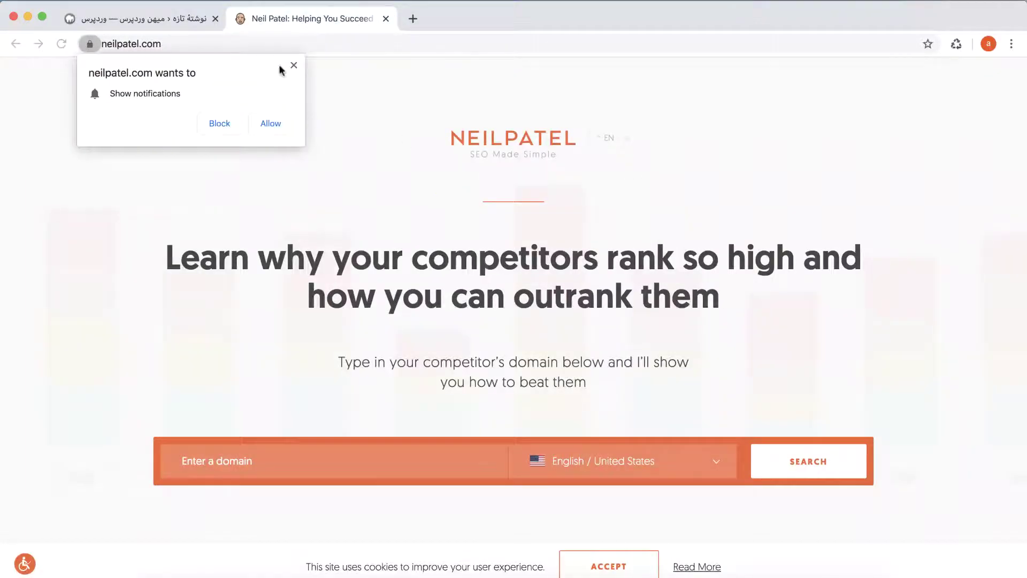
click(294, 65)
- Look through the home page down to its footer links and accept the site's cookies
scroll(379, 440, down, 3)
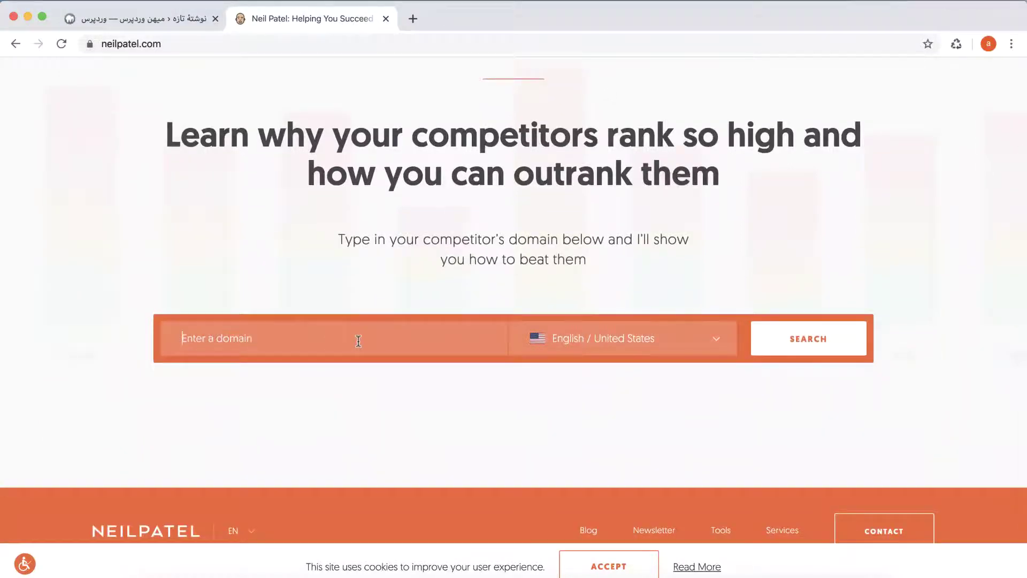
scroll(757, 377, up, 1)
scroll(757, 377, down, 3)
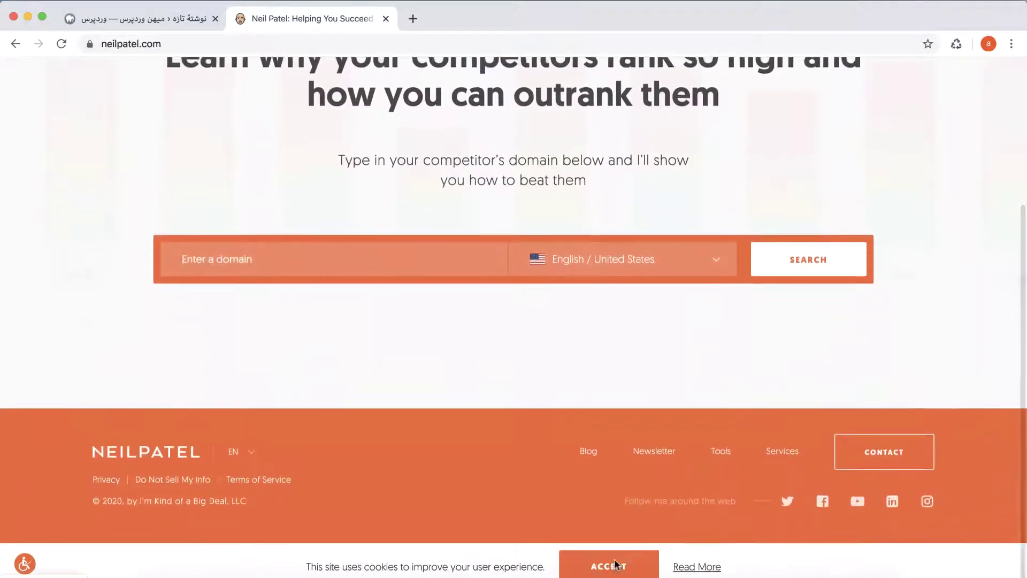
click(615, 565)
scroll(695, 457, down, 3)
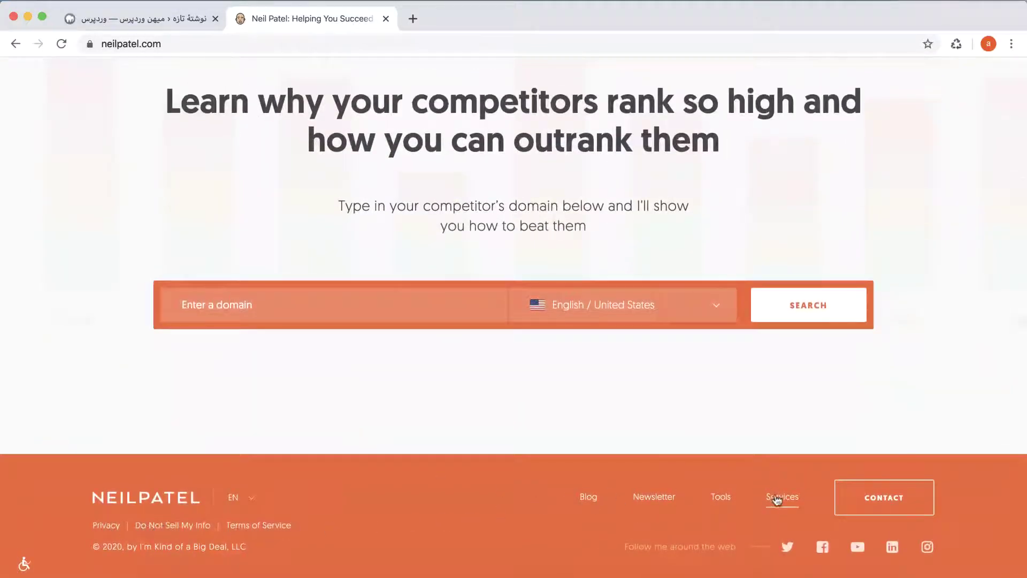
- Search Google for "neilpatel keyword suggestion" and open Ubersuggest's free keyword tool from the results
click(214, 45)
text(neil)
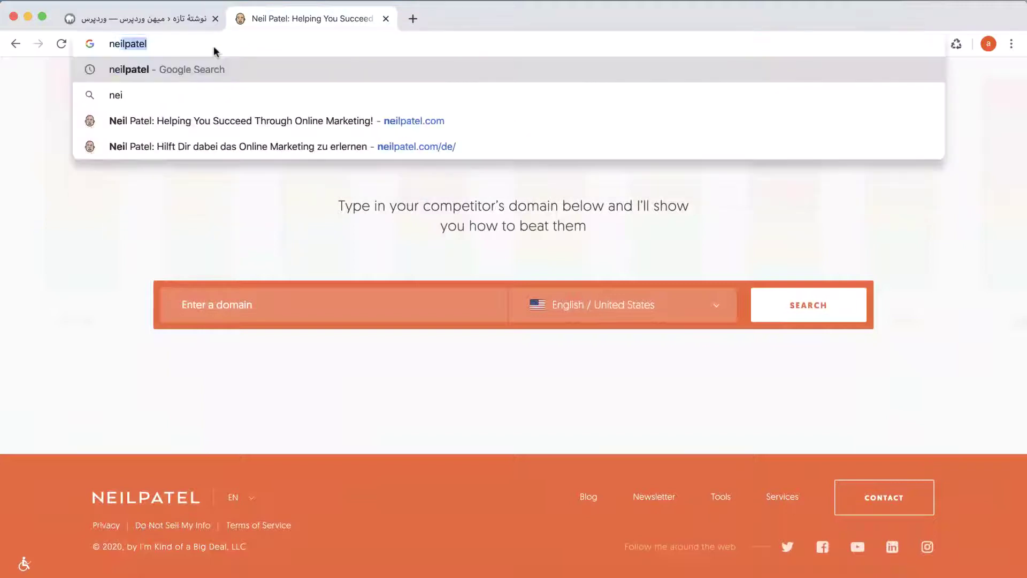
key(BackSpace)
text(patel )
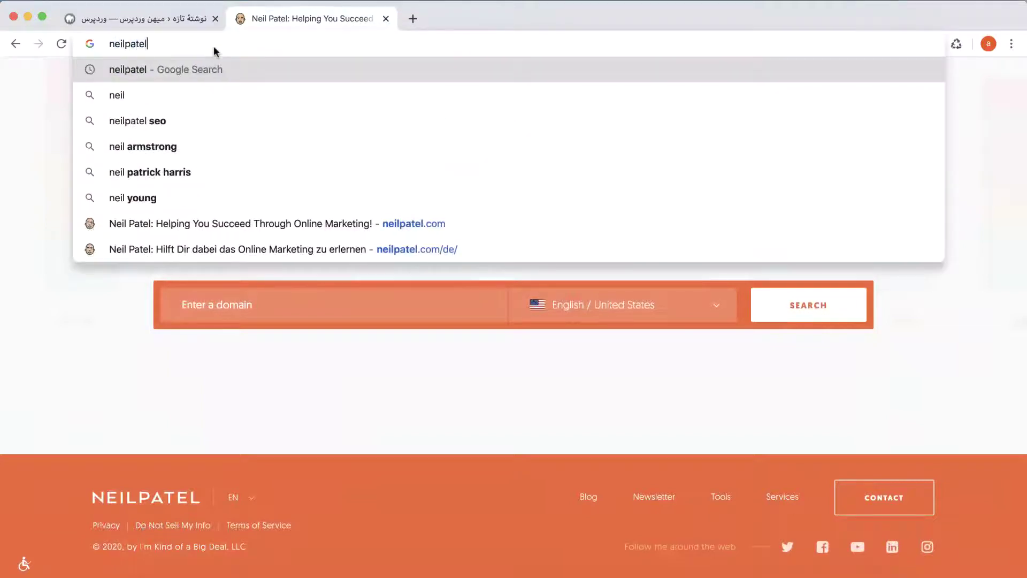
text(keywor)
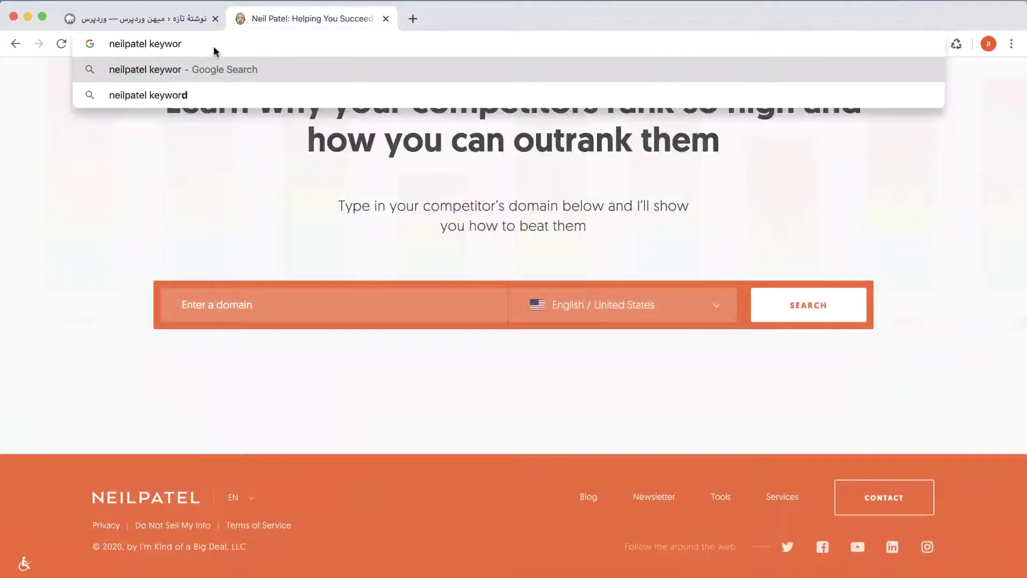
text(d sugge)
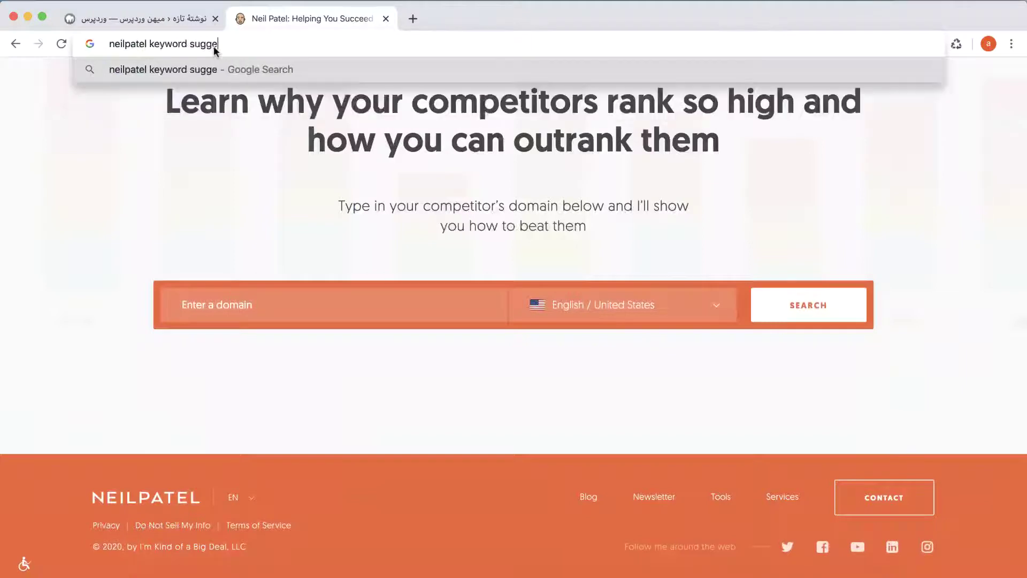
text(stion)
key(Return)
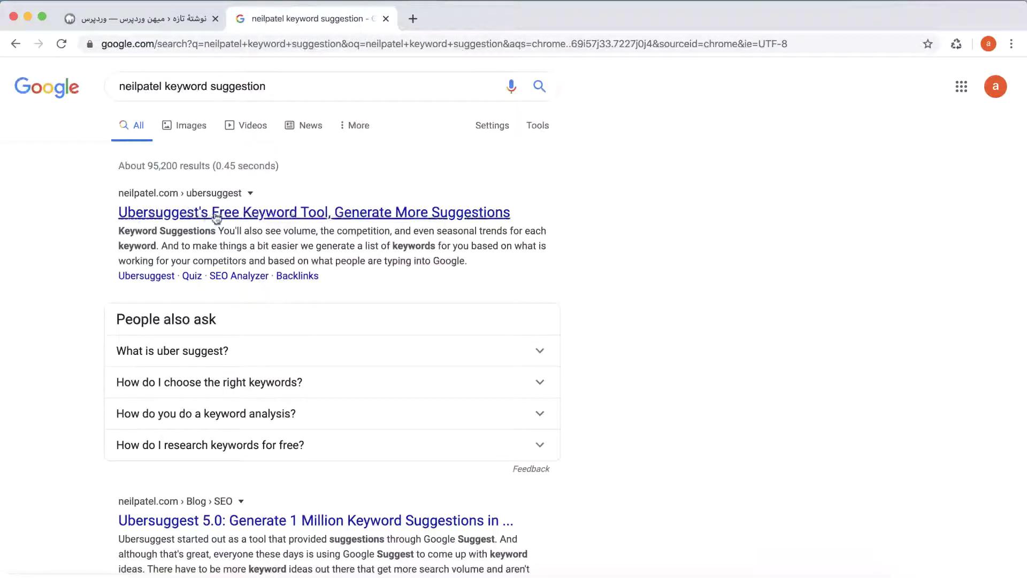
scroll(217, 218, down, 1)
scroll(419, 250, up, 1)
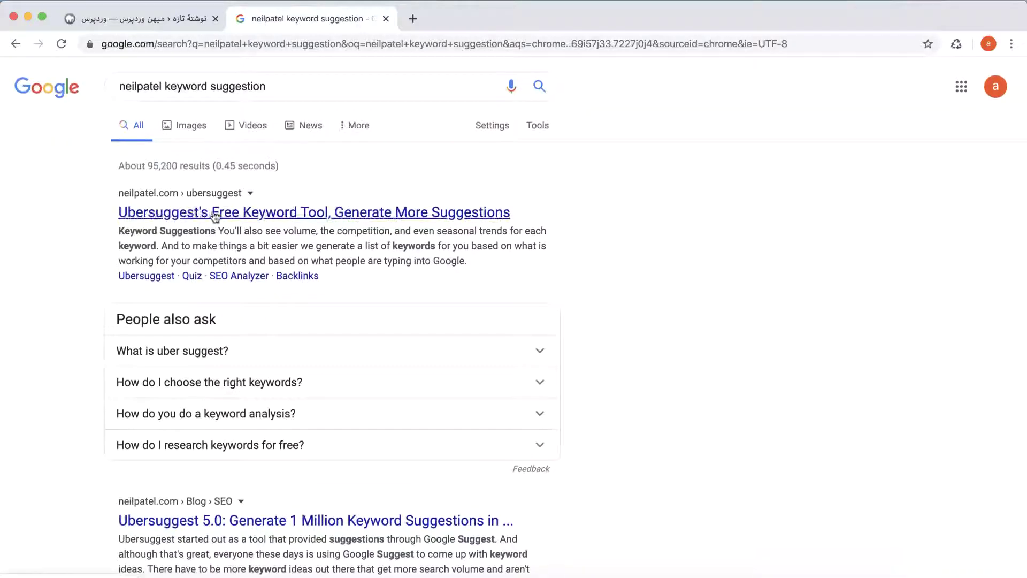
click(216, 214)
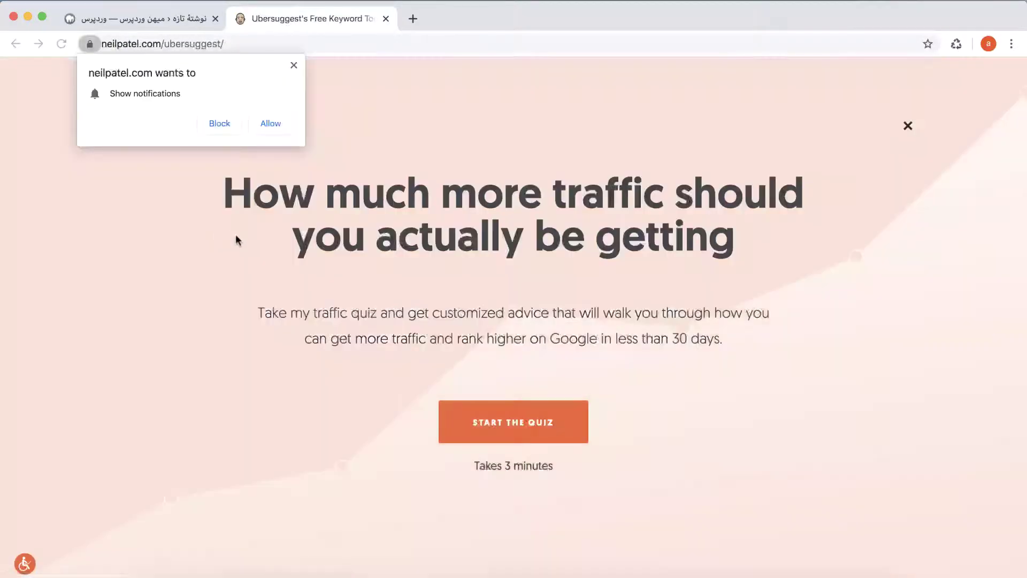
- Get past the traffic quiz to the Ubersuggest keyword search page and dismiss the notification prompts
click(294, 65)
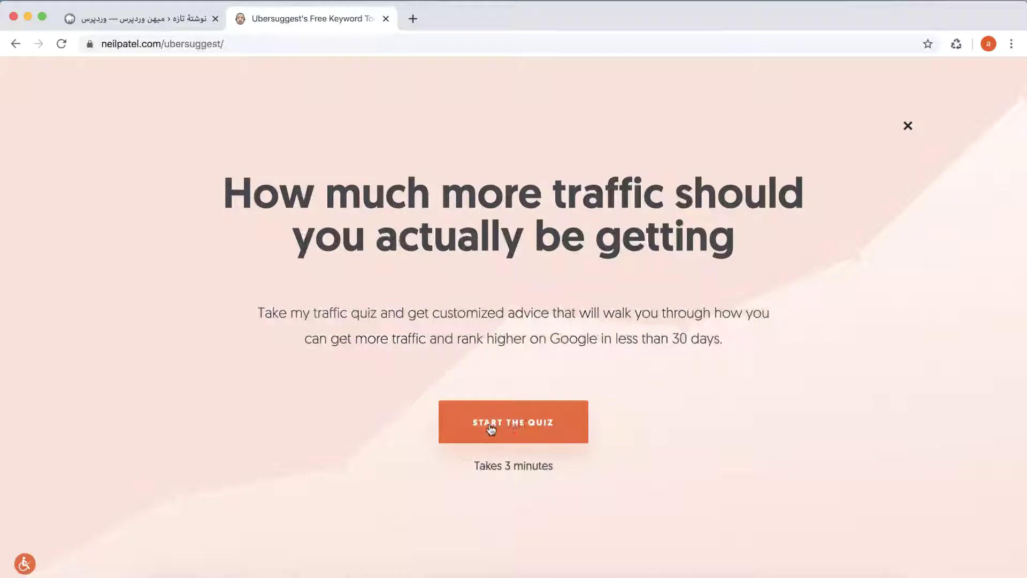
click(513, 426)
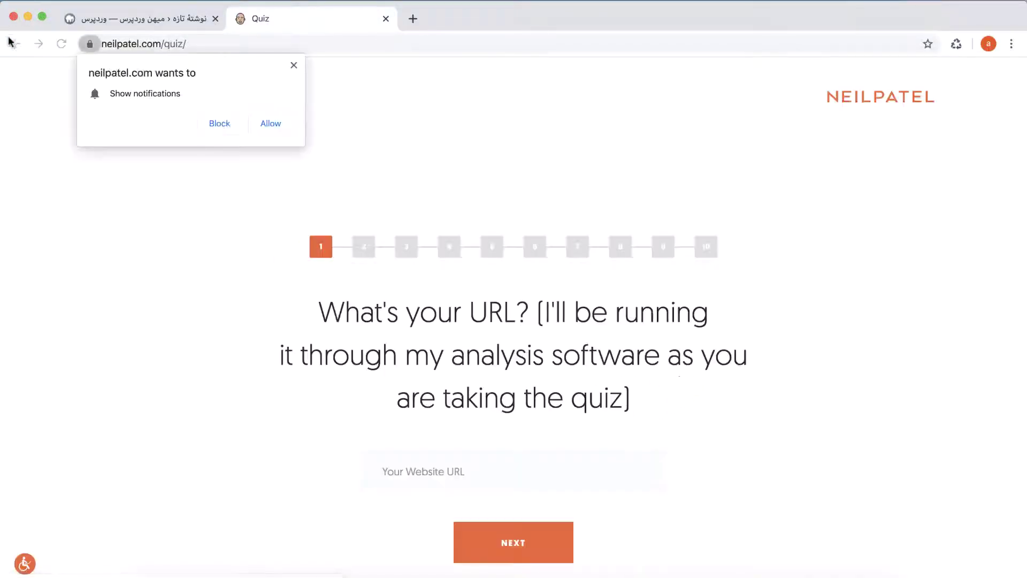
click(16, 43)
scroll(471, 367, down, 5)
scroll(470, 367, up, 5)
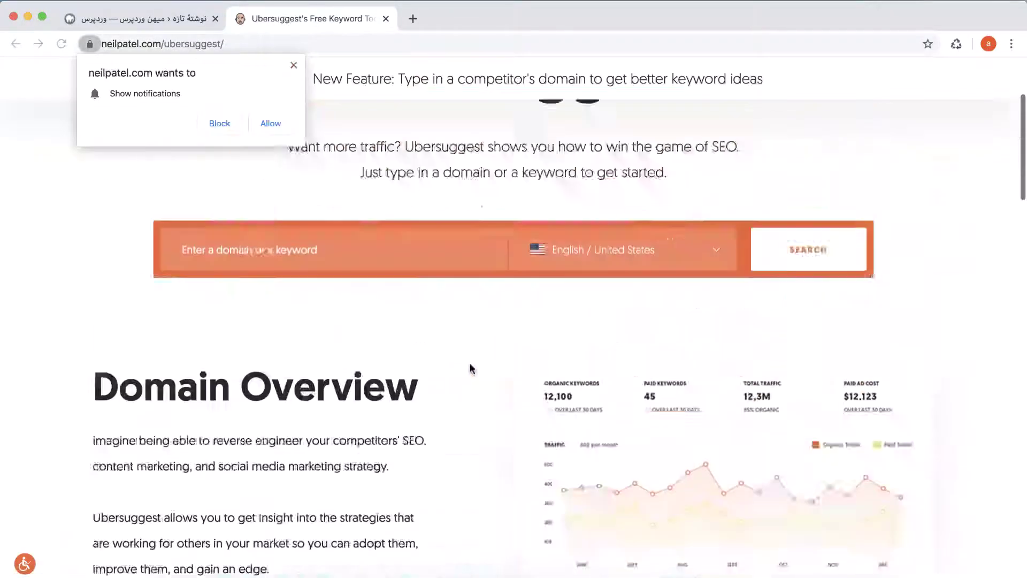
scroll(463, 399, down, 1)
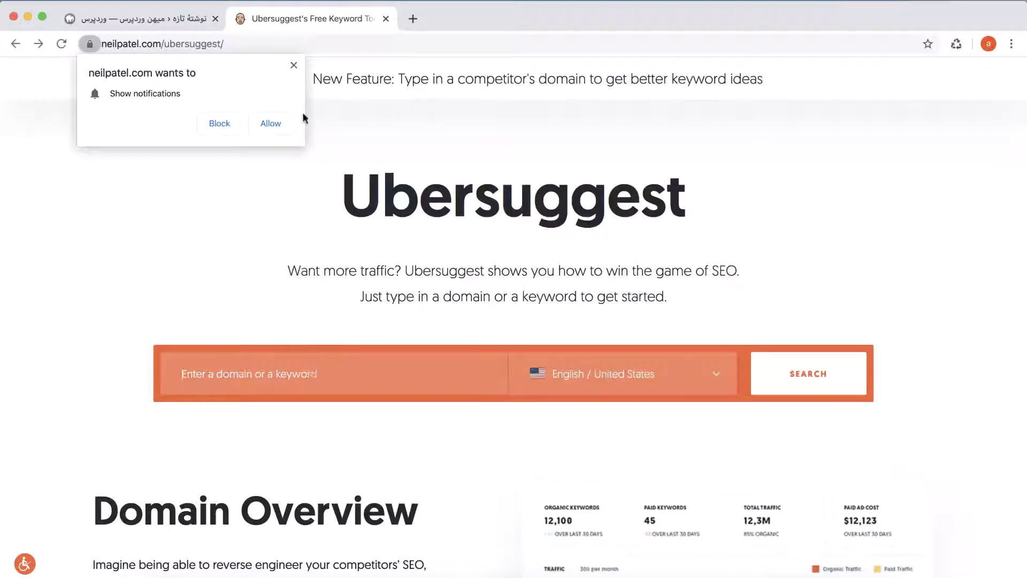
click(295, 65)
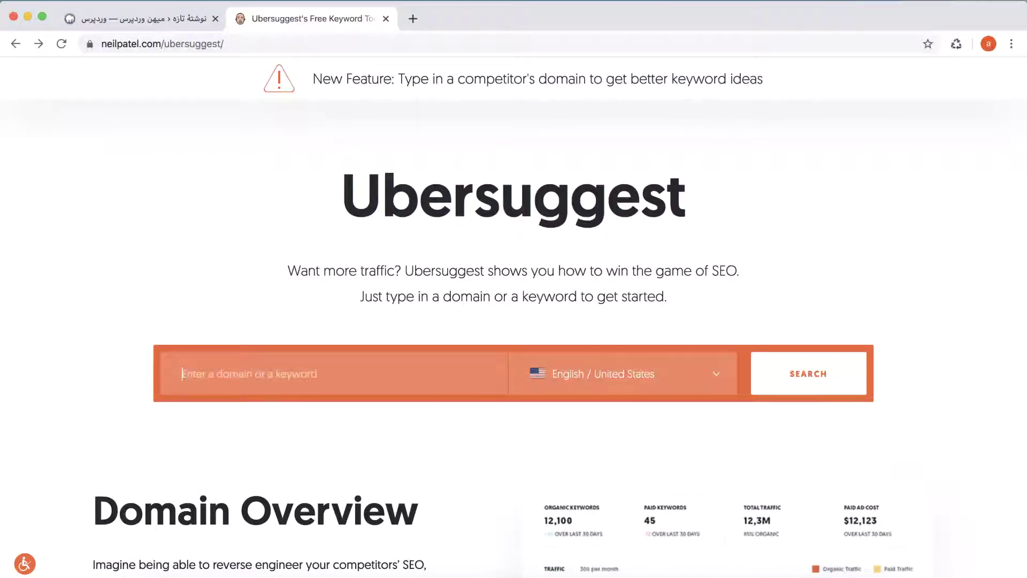
- Look up the keyword "بورس" in Ubersuggest for English / United States
click(182, 374)
text(بورس)
key(Return)
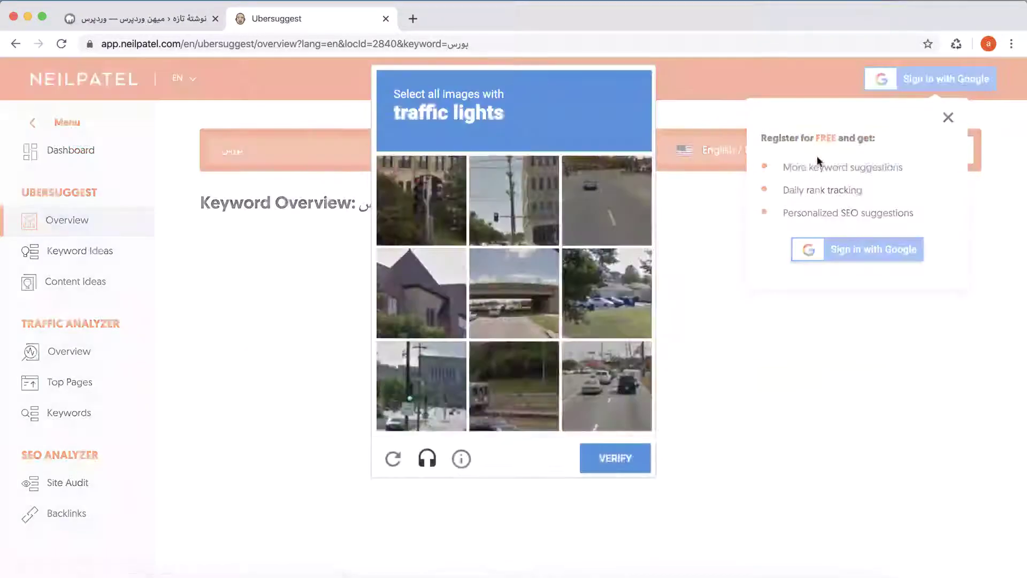
- Pass the CAPTCHA by selecting all images with traffic lights, and dismiss the free registration prompt
click(451, 203)
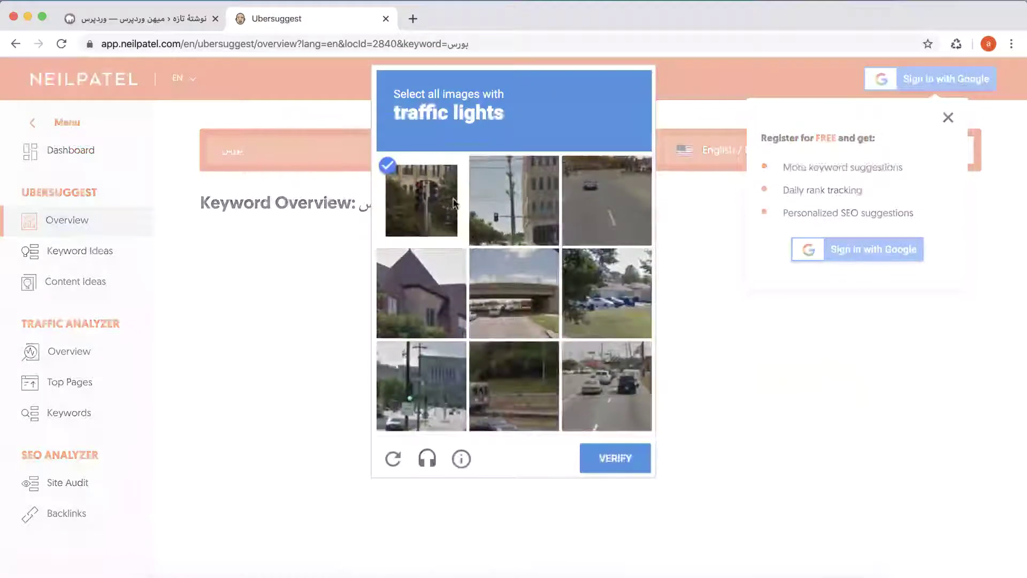
click(525, 209)
click(436, 420)
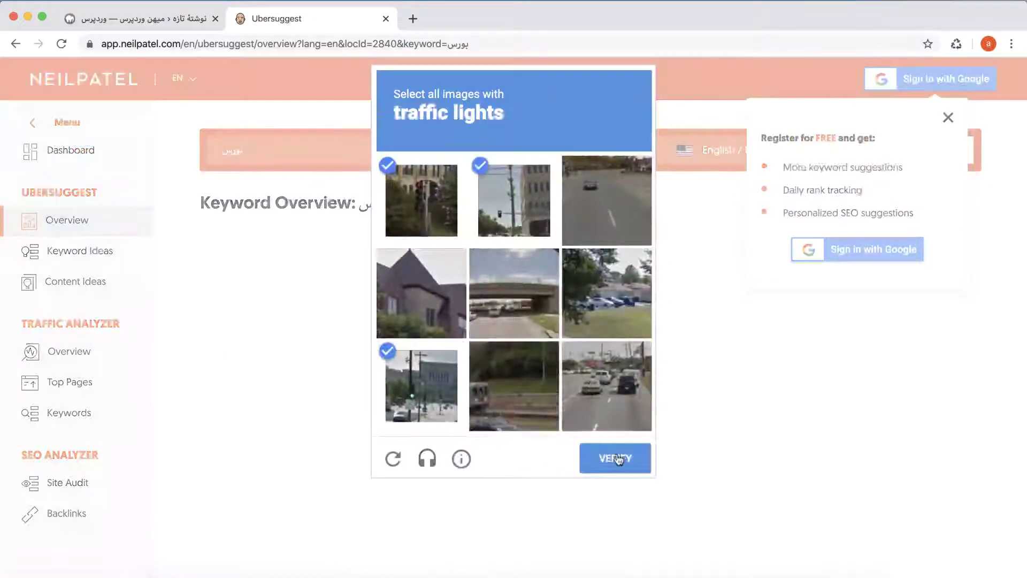
click(616, 459)
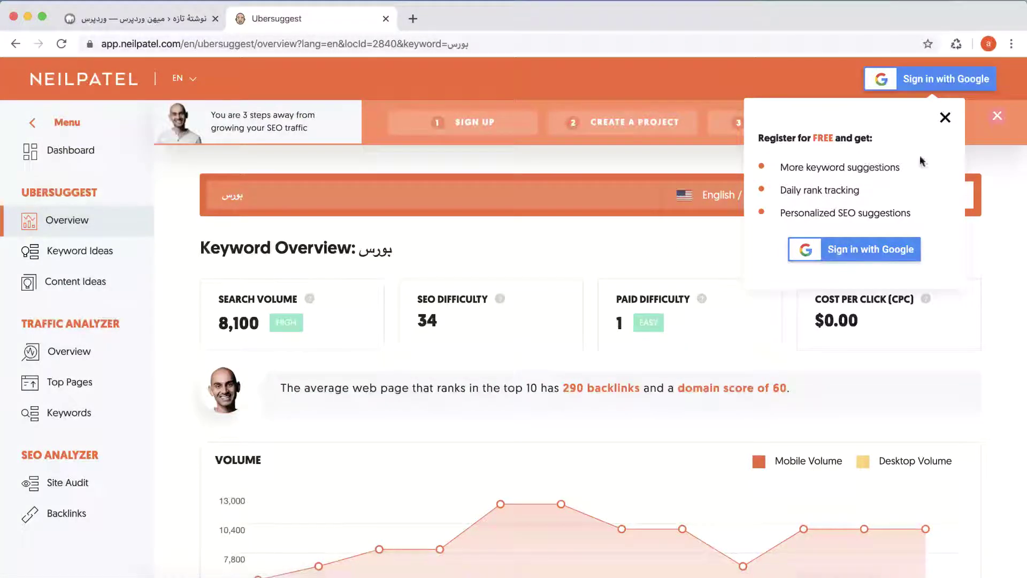
click(945, 118)
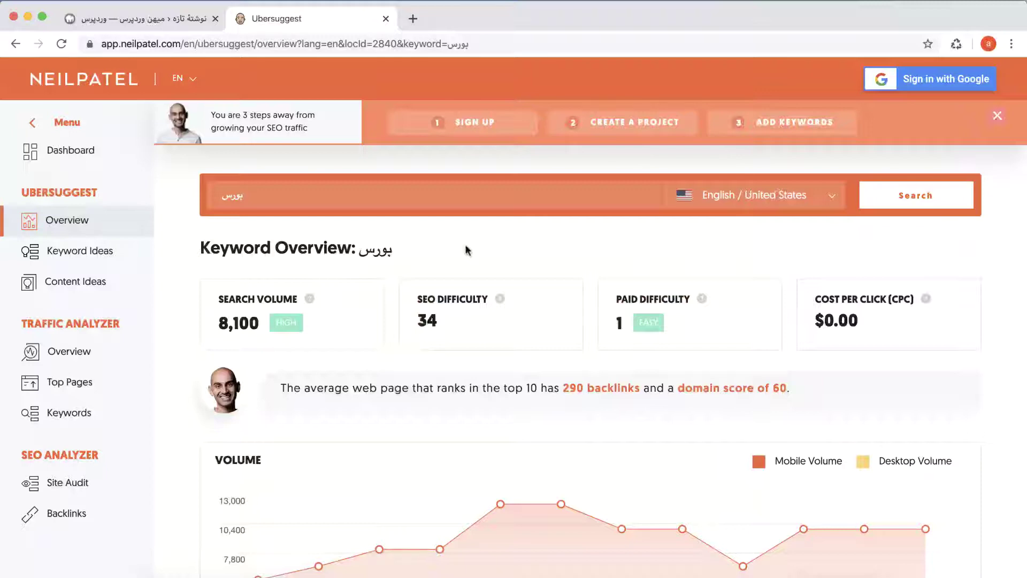
- Examine the monthly volume chart and the keyword ideas table for "بورس"
scroll(473, 415, down, 3)
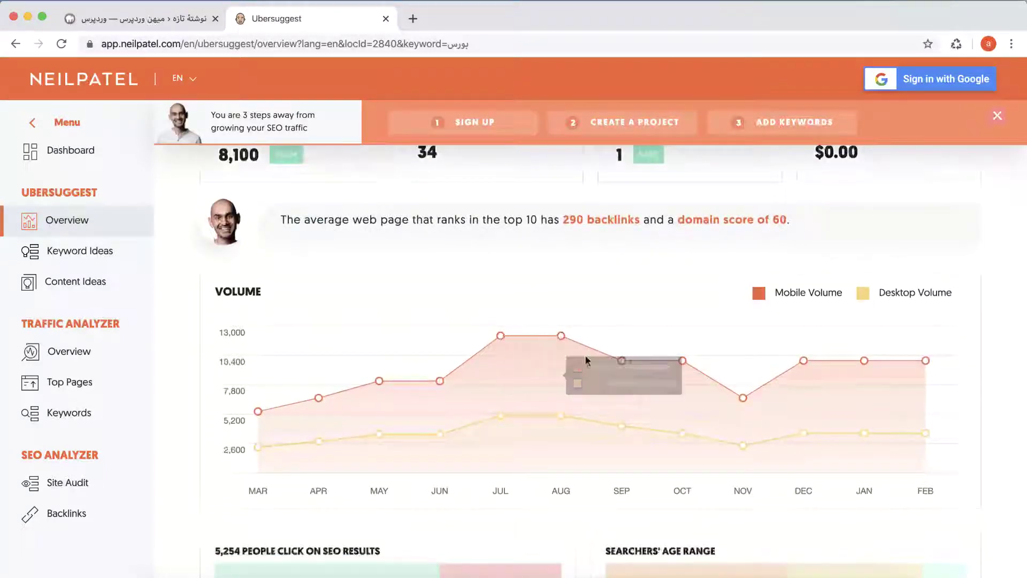
scroll(614, 371, down, 7)
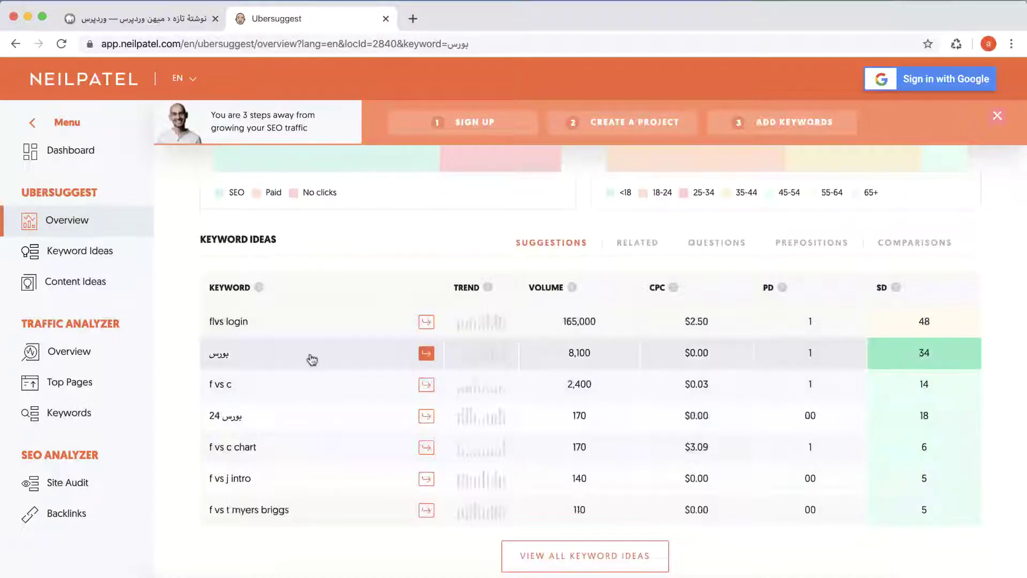
click(278, 348)
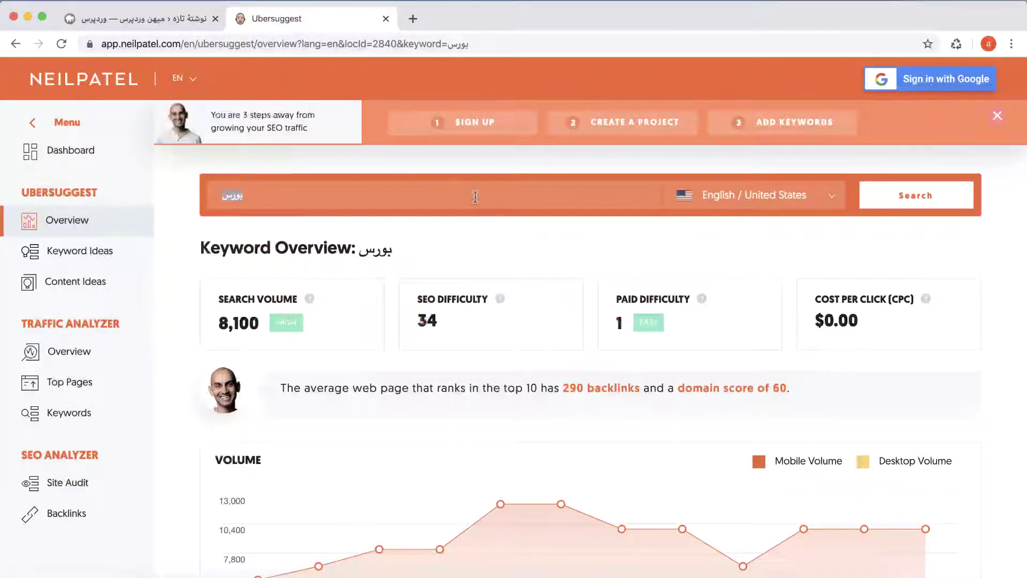
- Look up the keyword "car" in Ubersuggest for English / United States and review its keyword and content ideas
text(car)
key(Return)
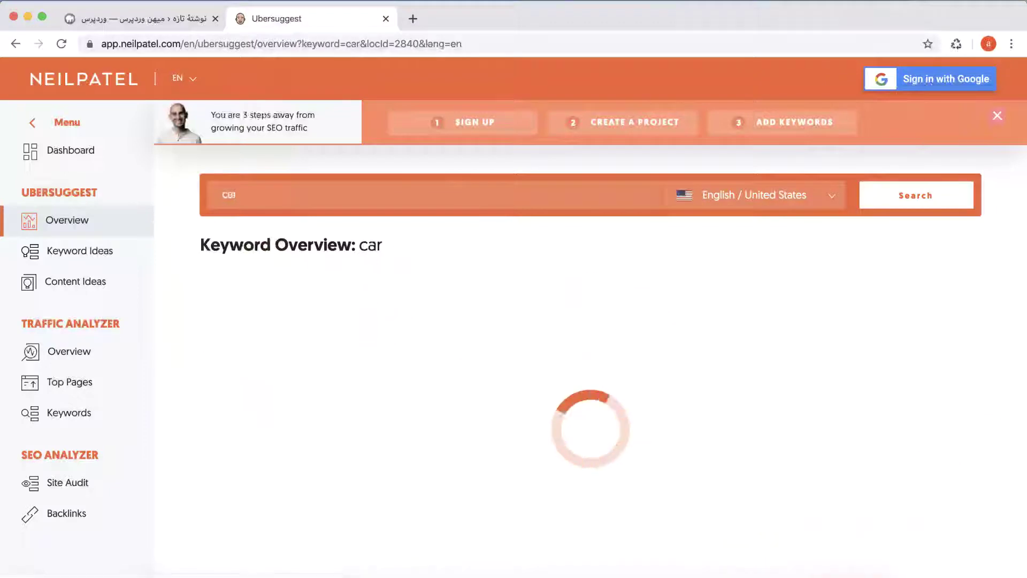
scroll(696, 382, down, 6)
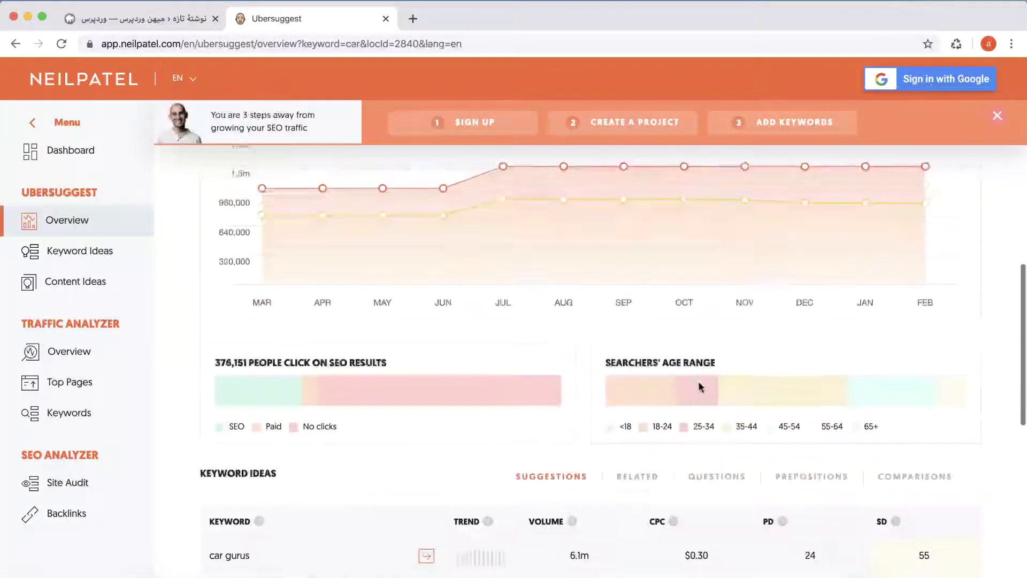
scroll(553, 397, down, 5)
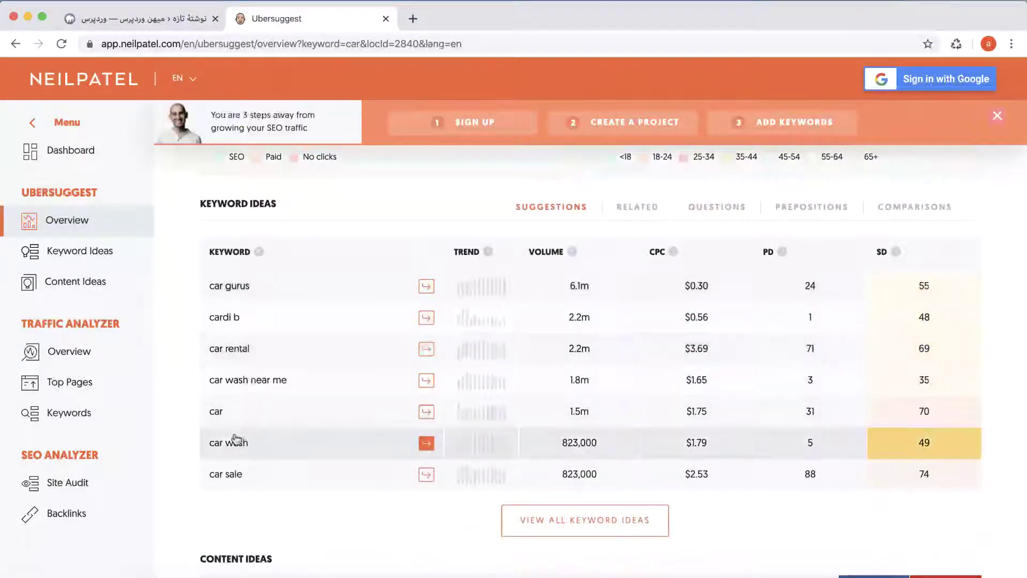
scroll(203, 465, up, 1)
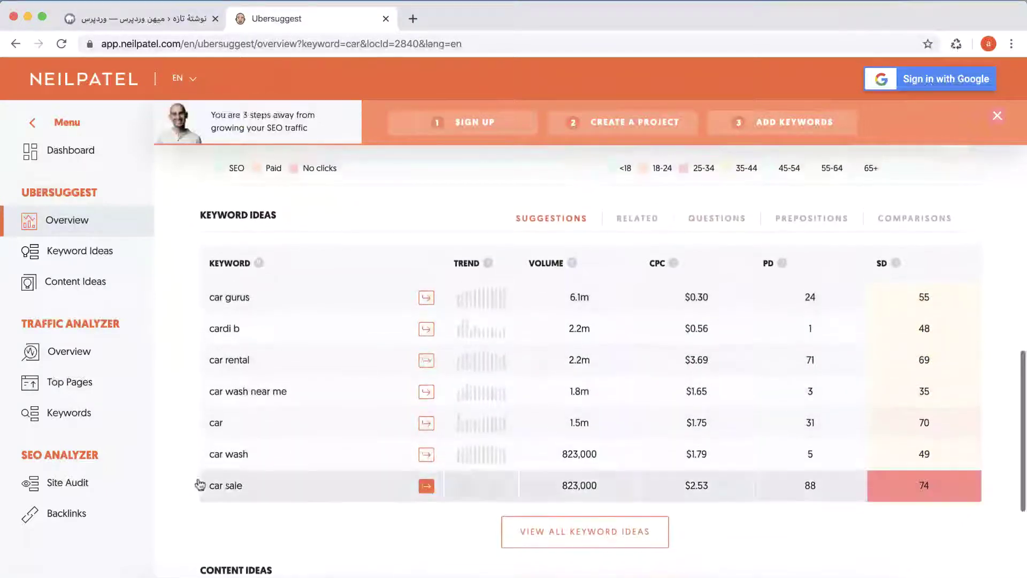
scroll(204, 487, down, 7)
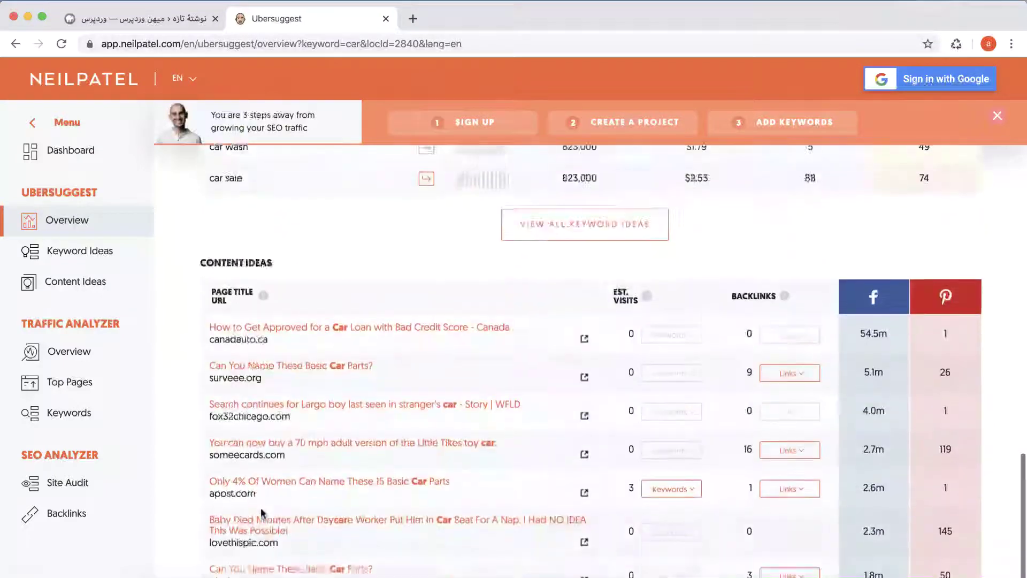
scroll(324, 288, up, 2)
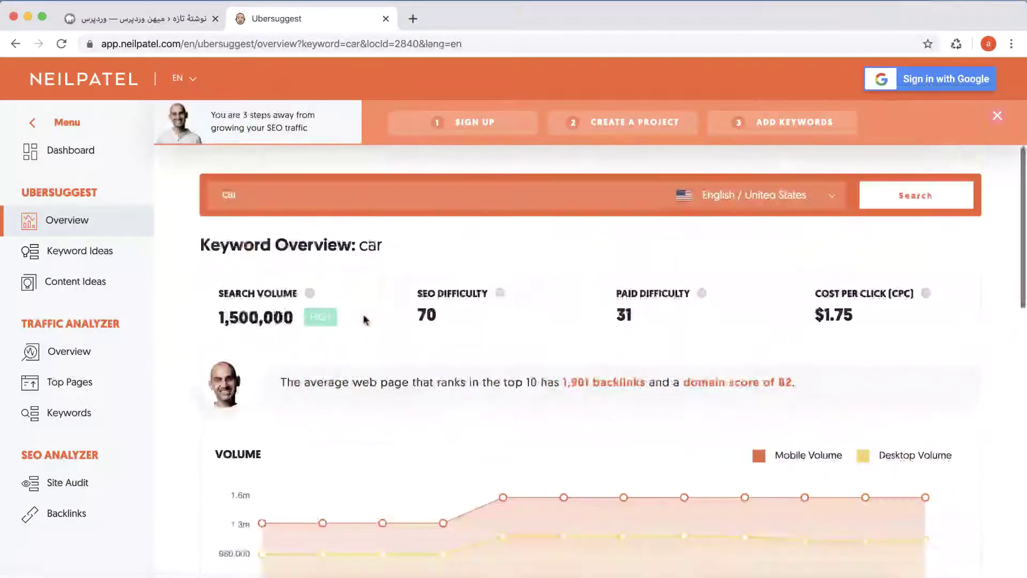
scroll(343, 326, up, 15)
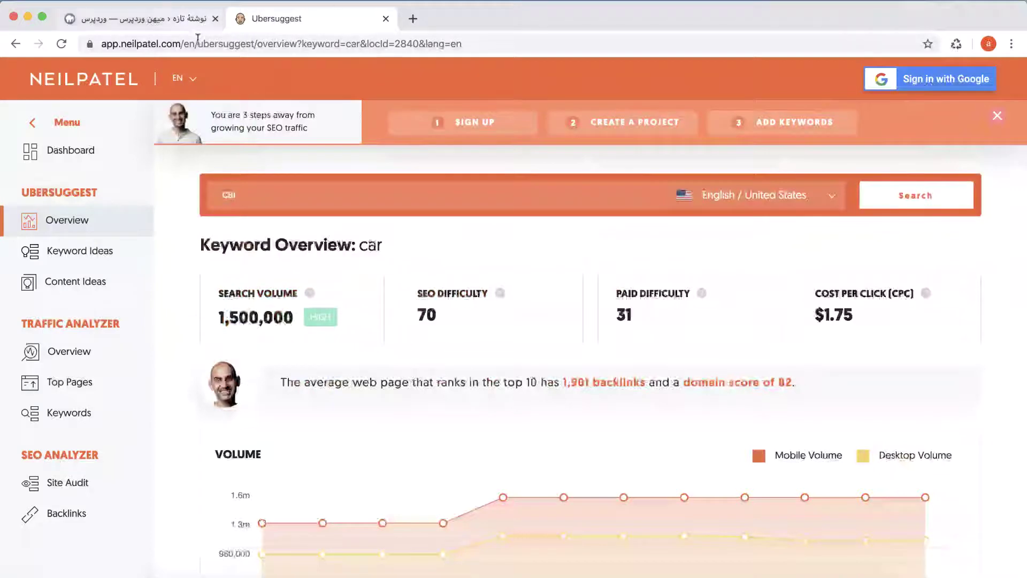
- Open the keywordtool.io website in place of the Ubersuggest page
click(196, 43)
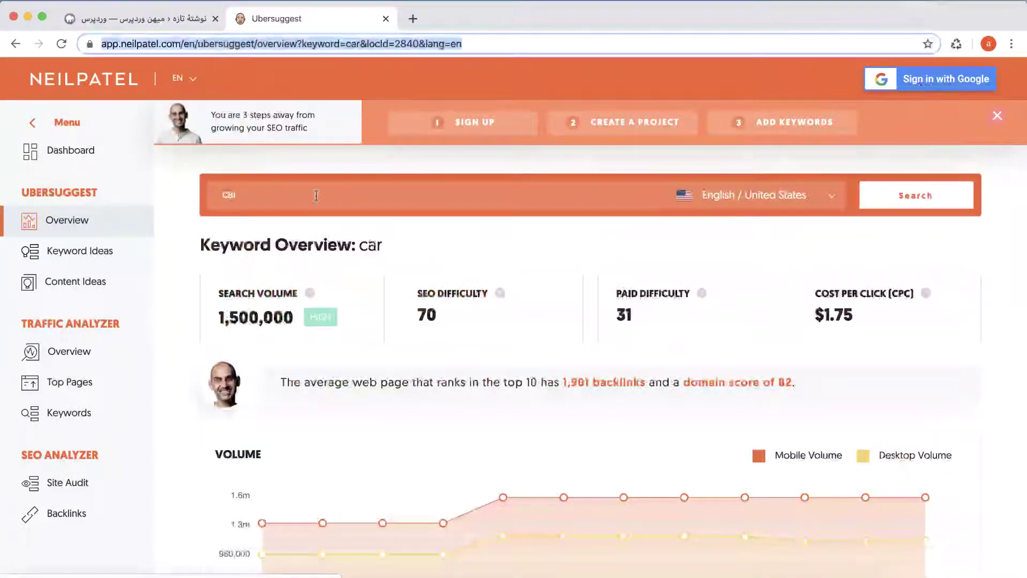
key(BackSpace)
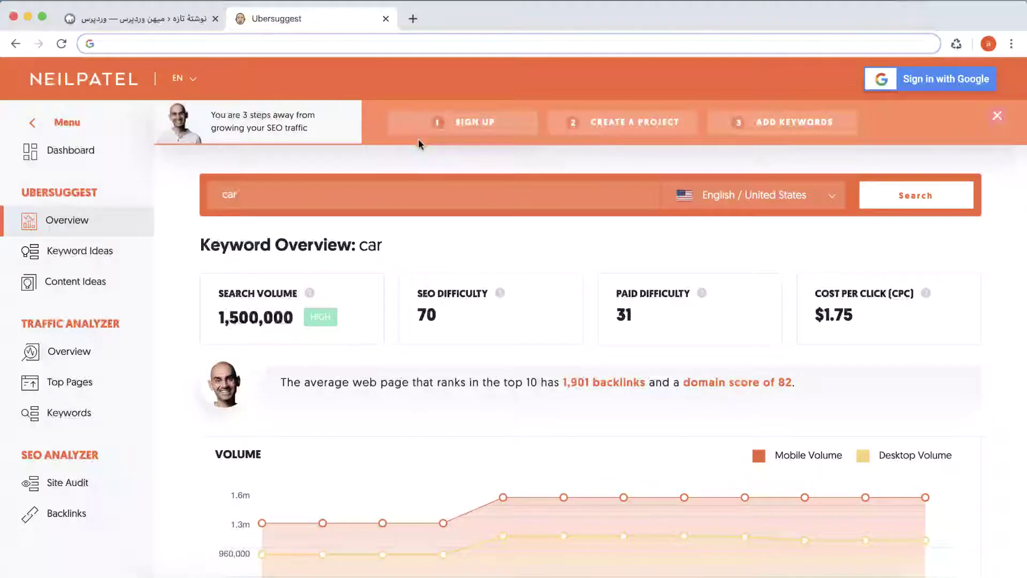
text(keywordt)
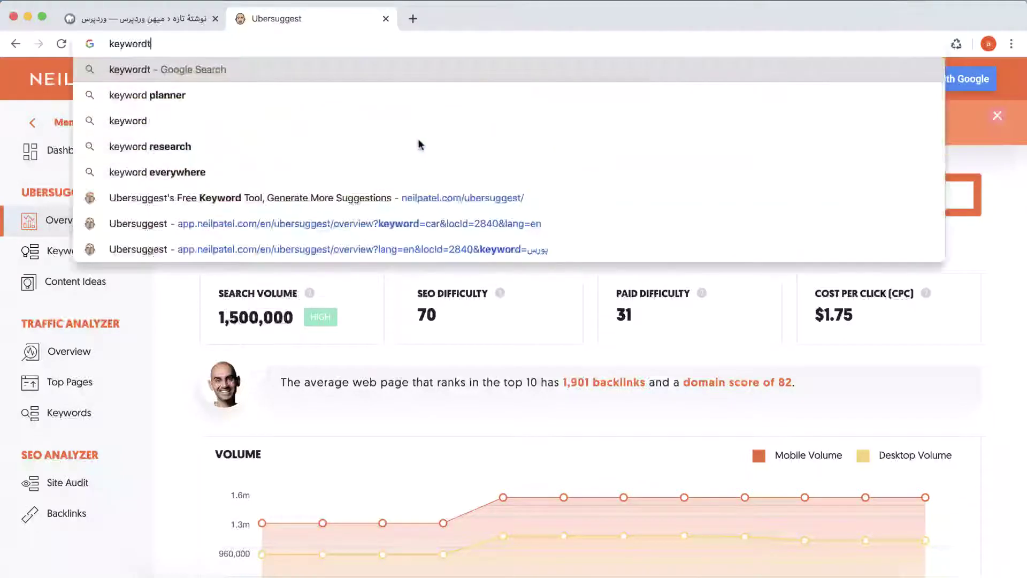
text(ool.i)
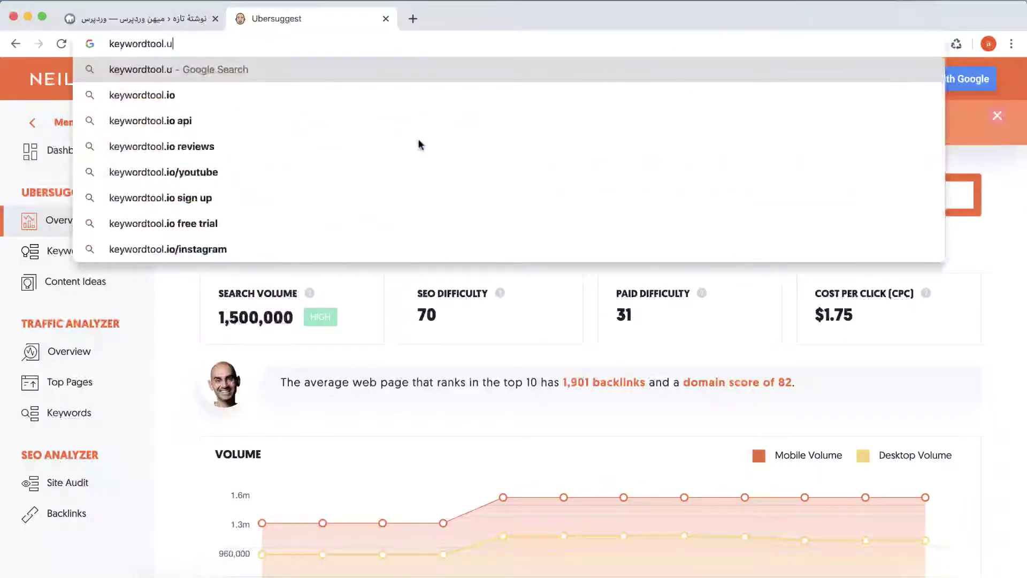
text(o)
key(Return)
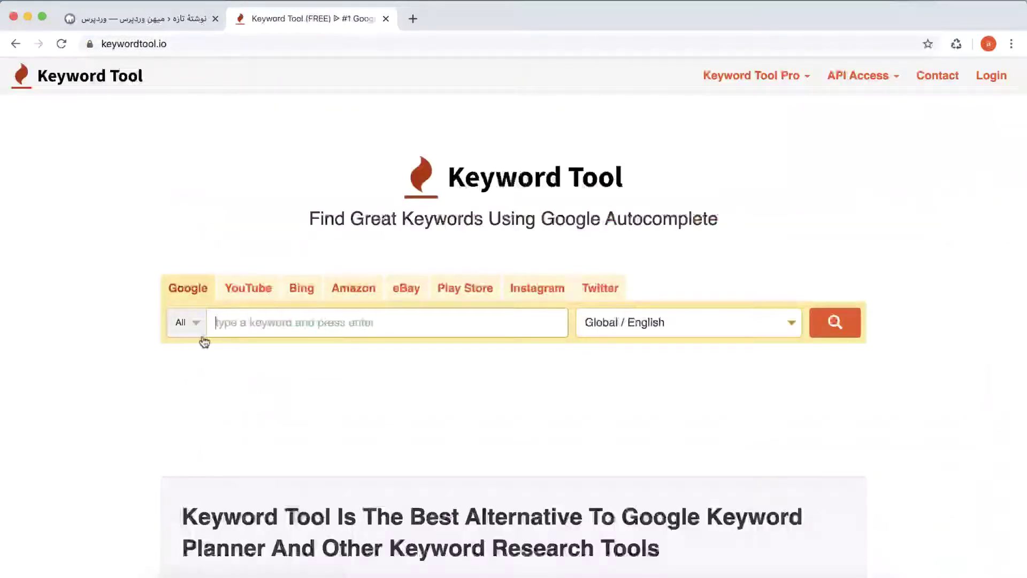
- Look up "وردپرس" in Keyword Tool for Google, Global / English, and browse the list of keyword suggestions
text(وردپرس)
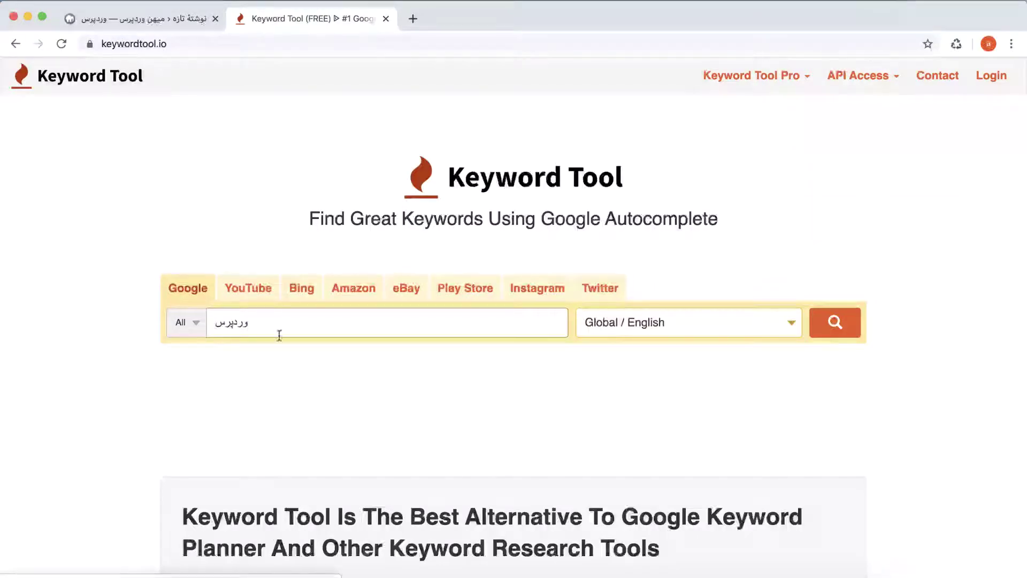
key(Return)
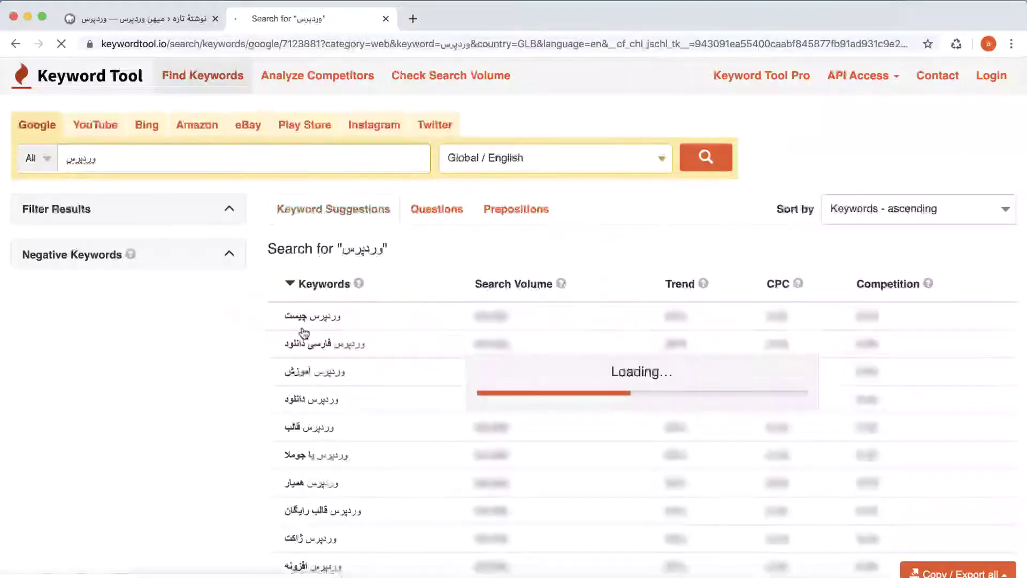
scroll(378, 321, down, 5)
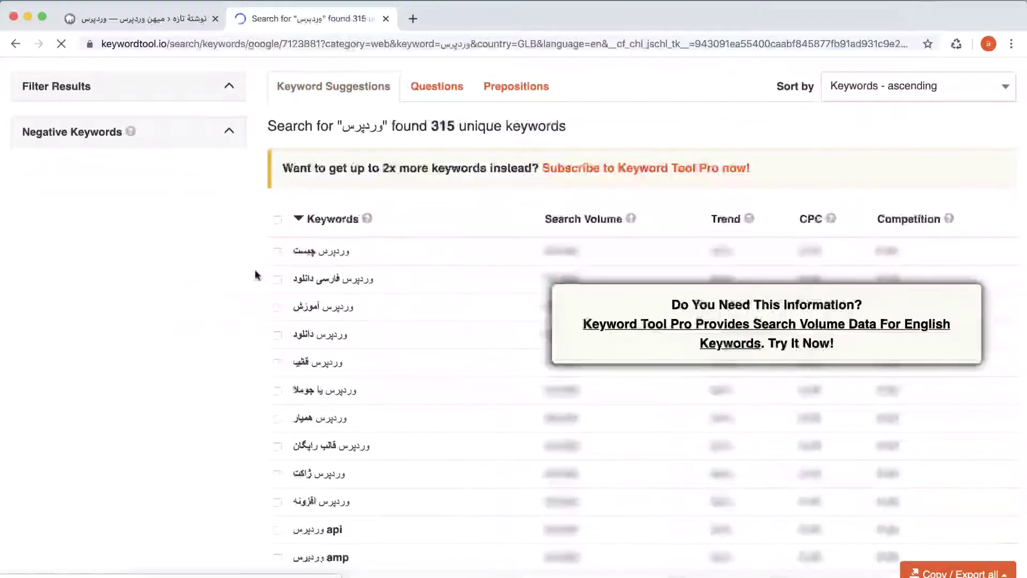
scroll(212, 445, down, 4)
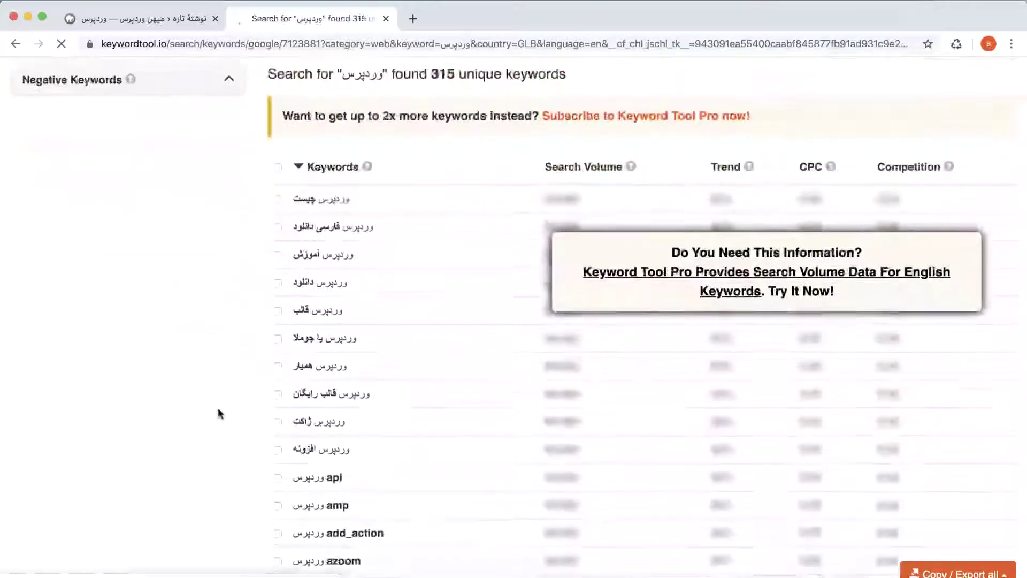
scroll(225, 396, down, 3)
scroll(300, 494, down, 6)
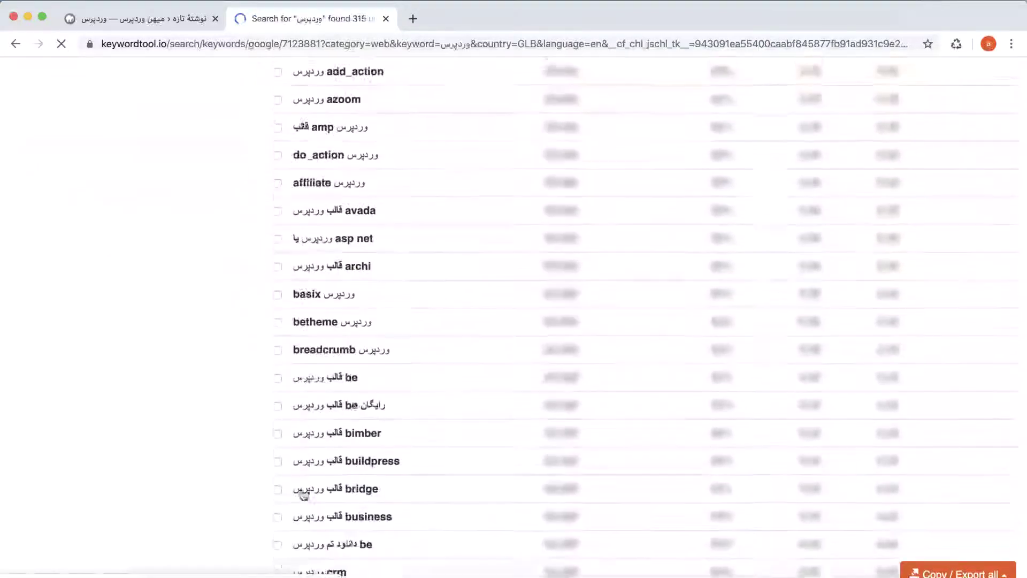
scroll(304, 495, down, 3)
scroll(328, 452, down, 8)
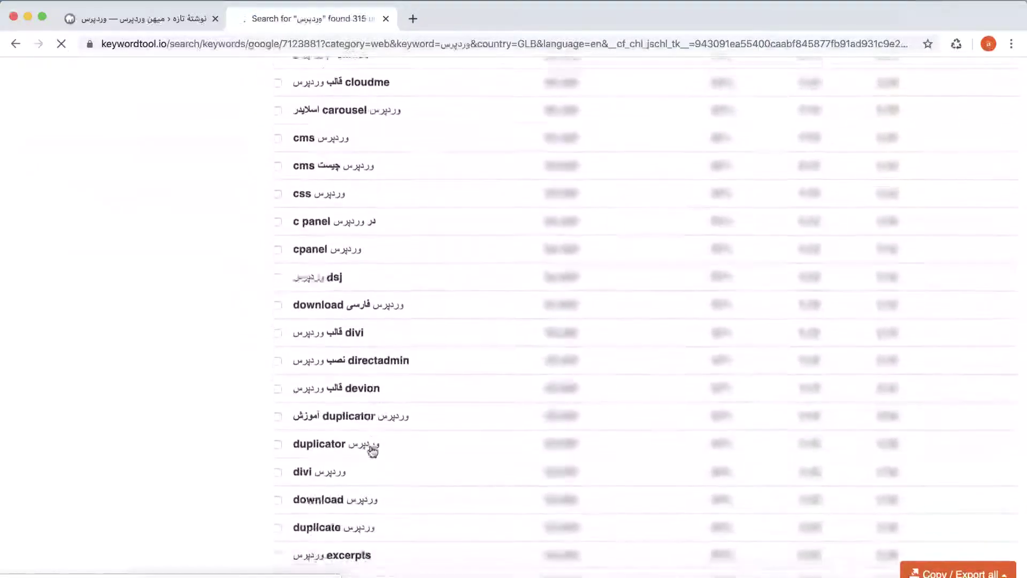
scroll(373, 453, down, 15)
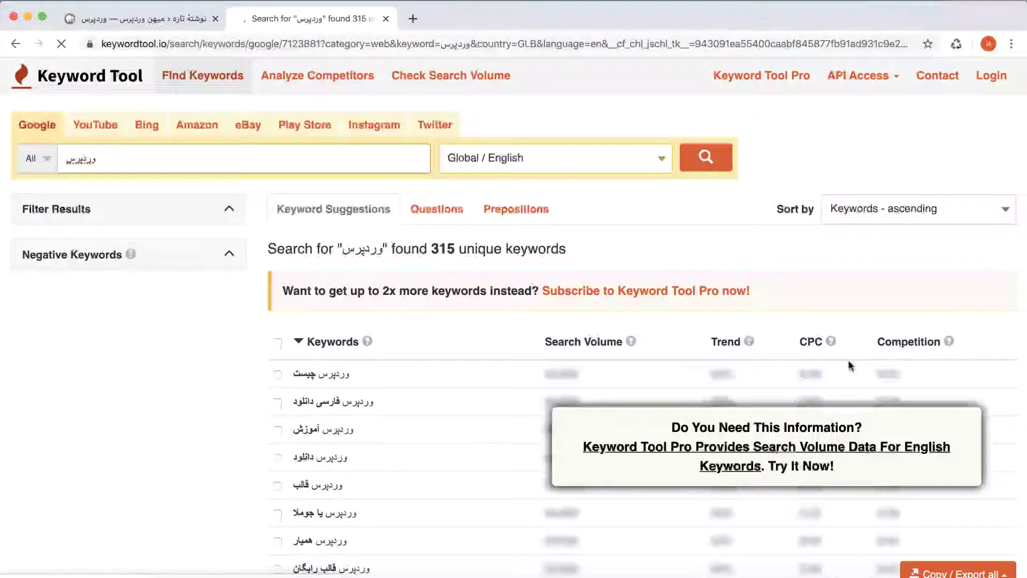
scroll(394, 440, down, 10)
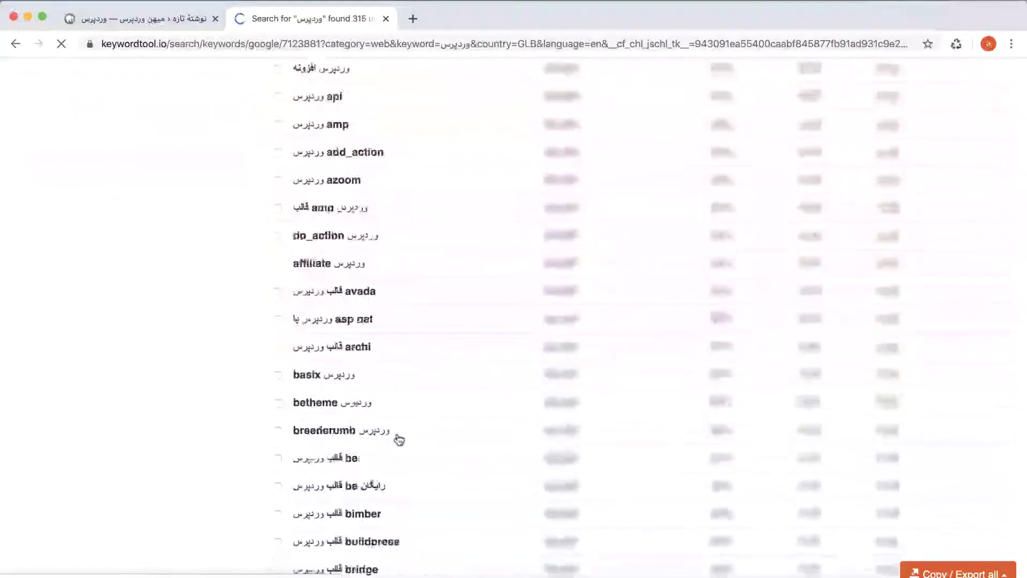
scroll(394, 440, up, 10)
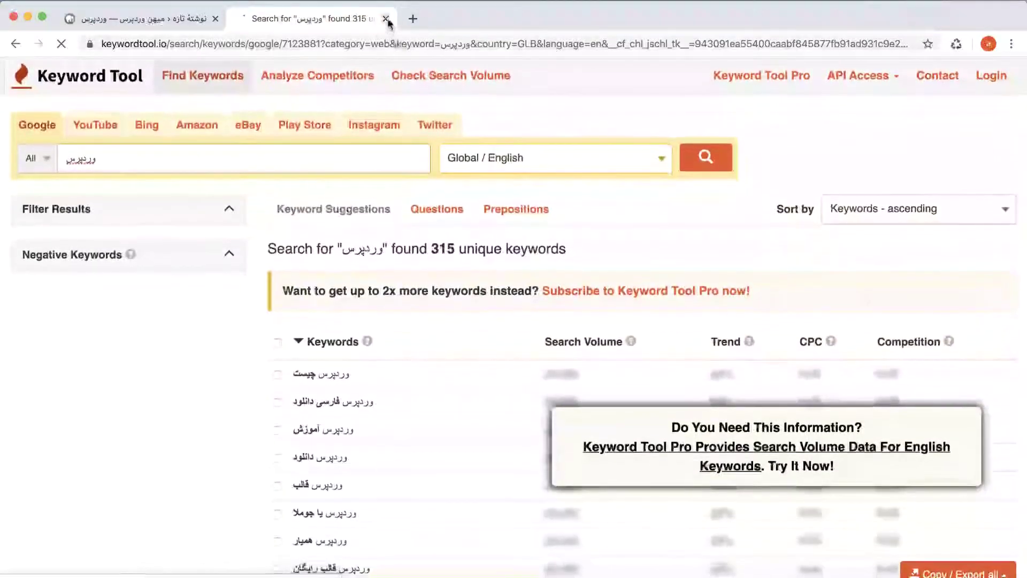
- Close the Keyword Tool page and switch to the browser window with the Google Search Console Performance report
click(386, 18)
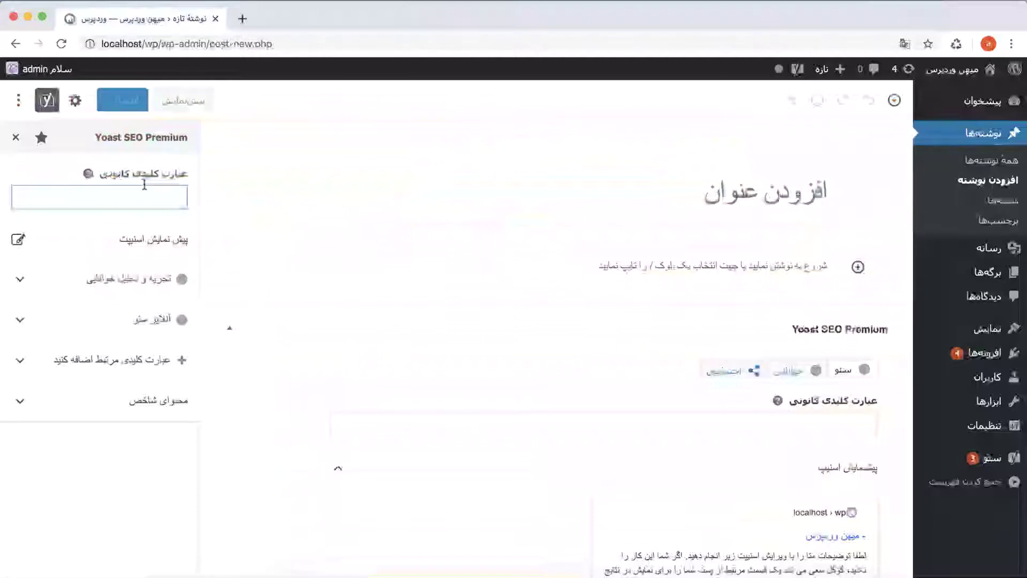
click(120, 502)
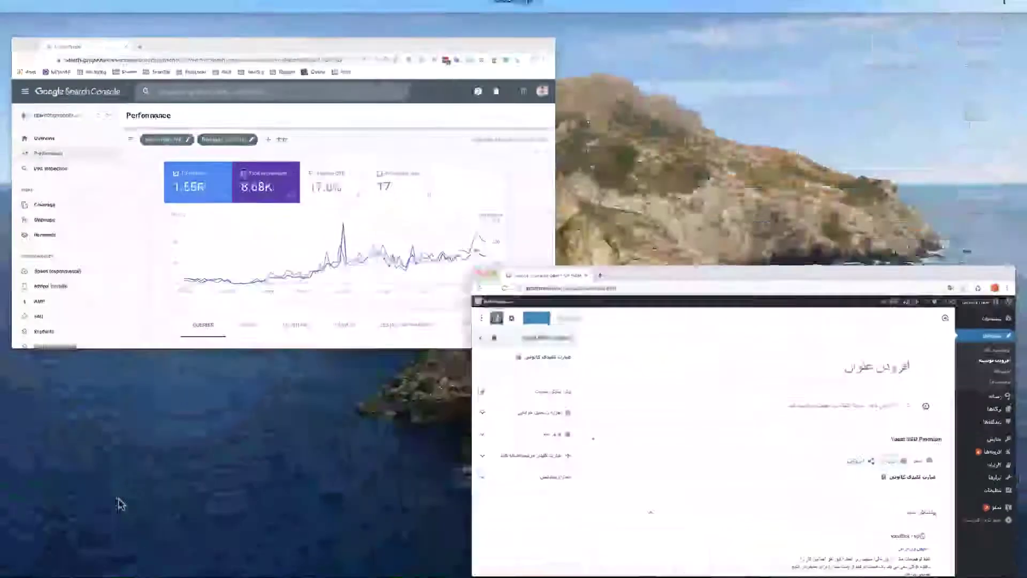
click(328, 230)
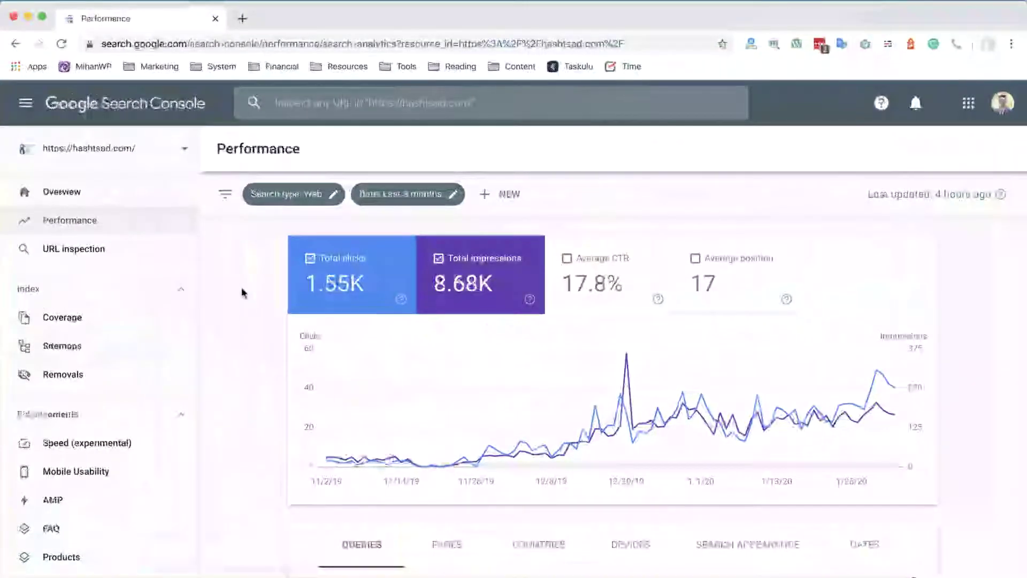
scroll(243, 292, down, 2)
scroll(244, 317, up, 2)
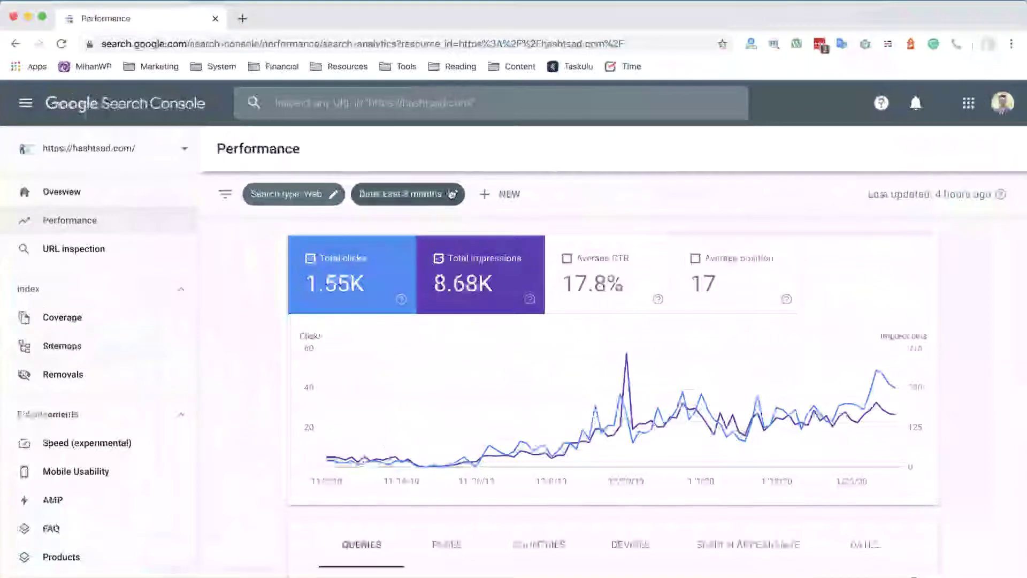
- Set the Performance report's date range to the last 16 months and review the clicks and impressions
click(451, 194)
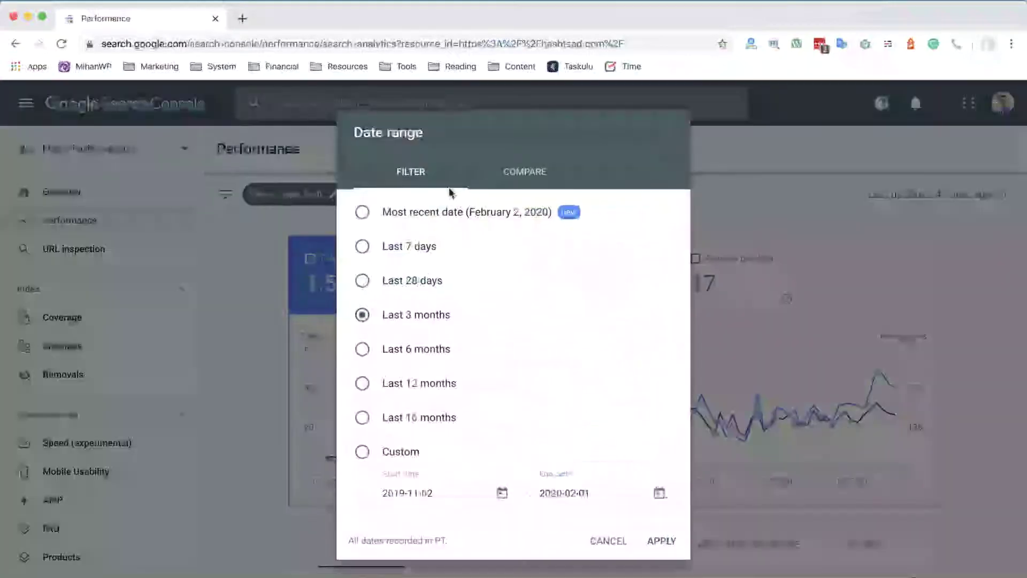
click(416, 421)
click(662, 540)
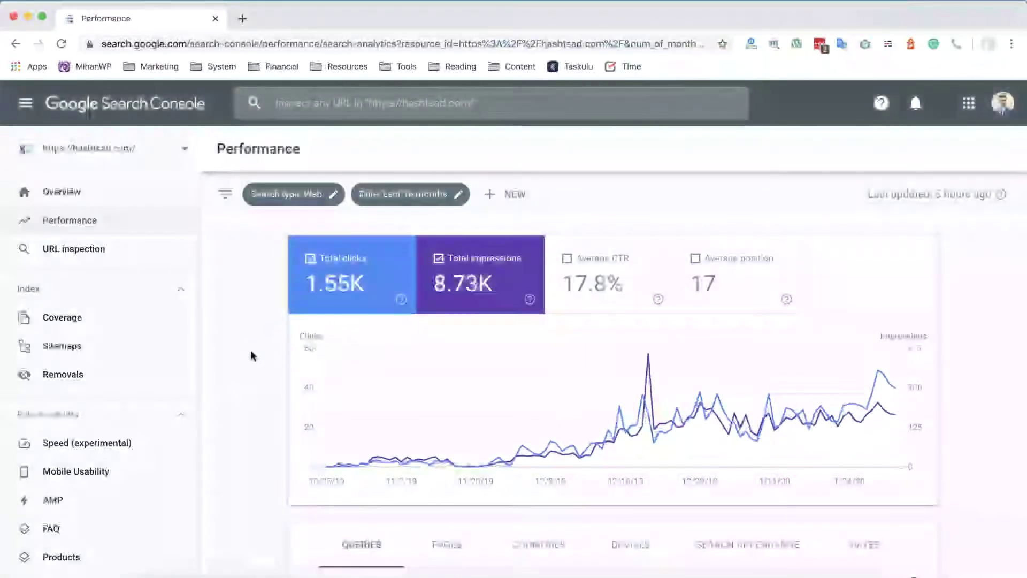
scroll(252, 356, down, 5)
scroll(255, 364, up, 4)
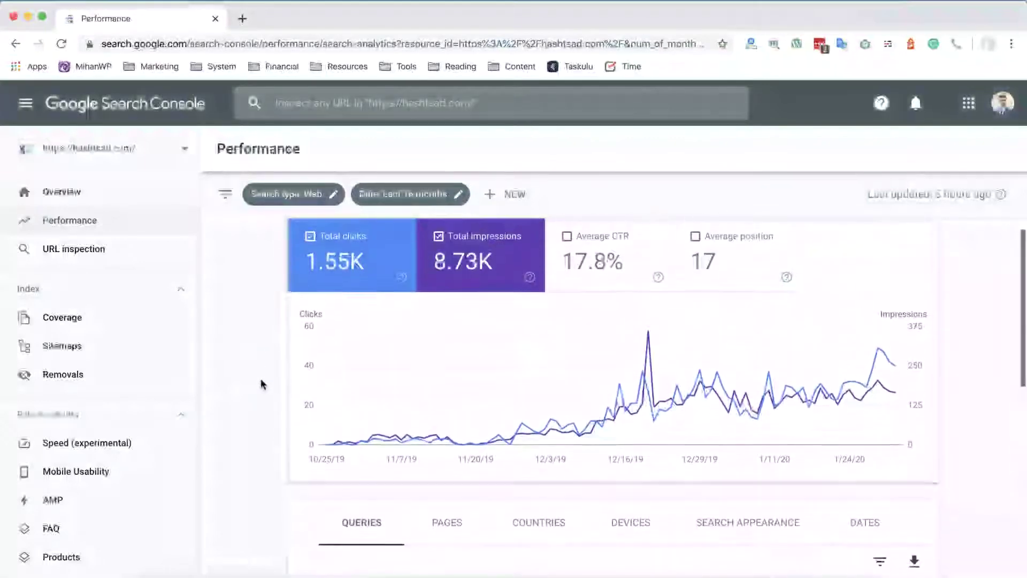
- Sort the Performance report's queries table by impressions in ascending order
scroll(274, 387, down, 4)
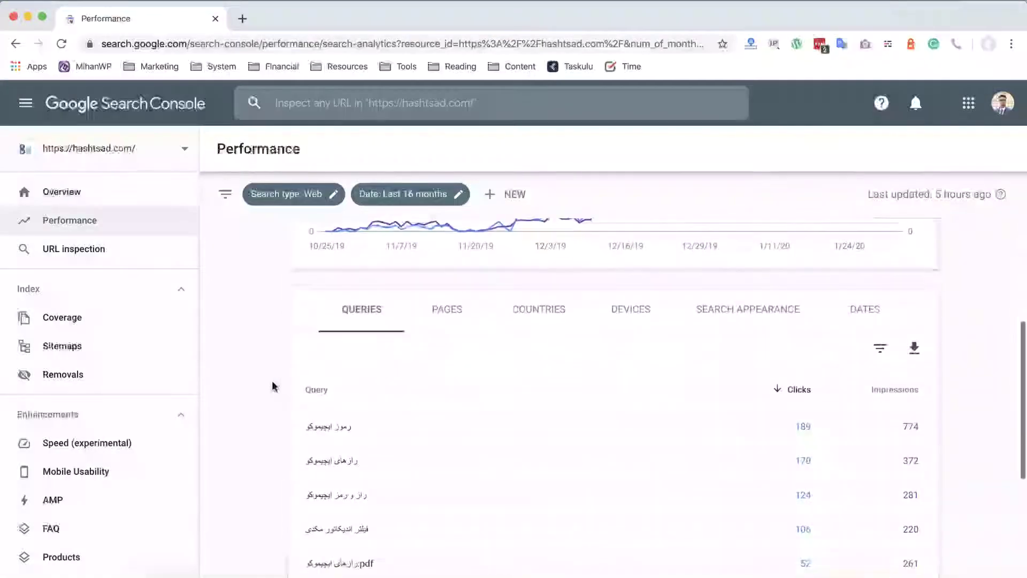
scroll(966, 417, down, 3)
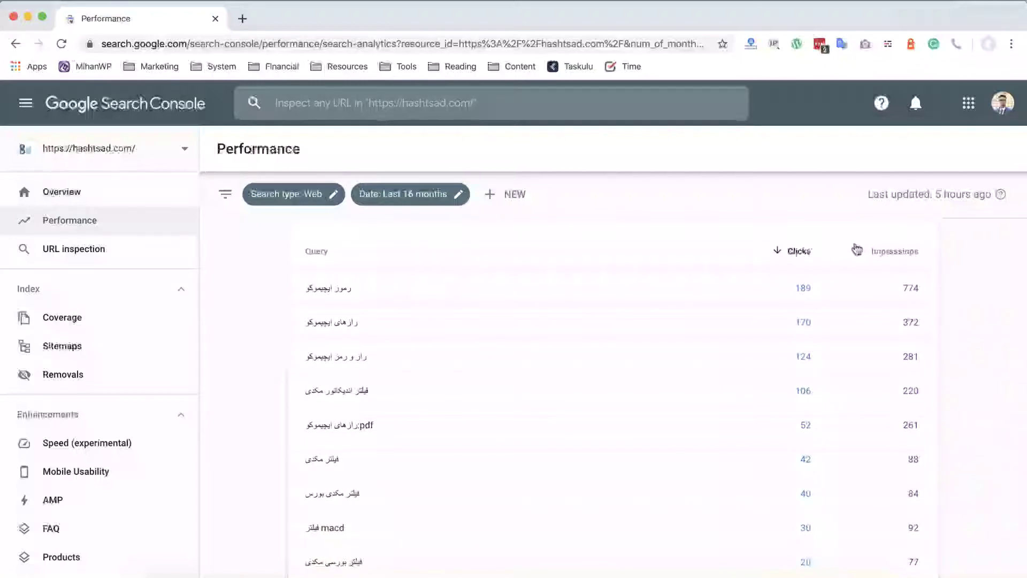
click(899, 252)
click(903, 252)
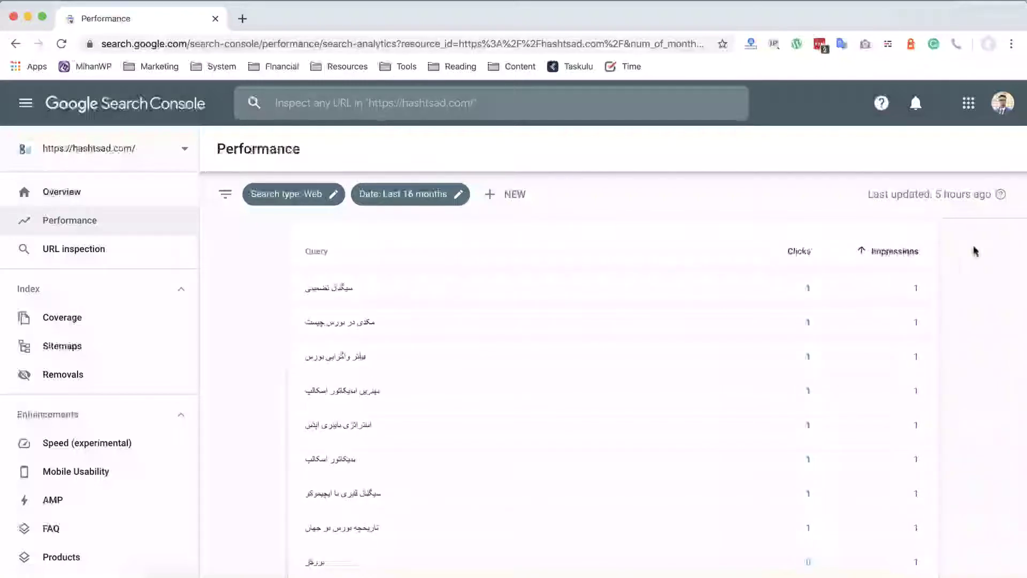
- Add average CTR and average position to the Performance report and review these metrics for the listed queries
scroll(890, 280, up, 7)
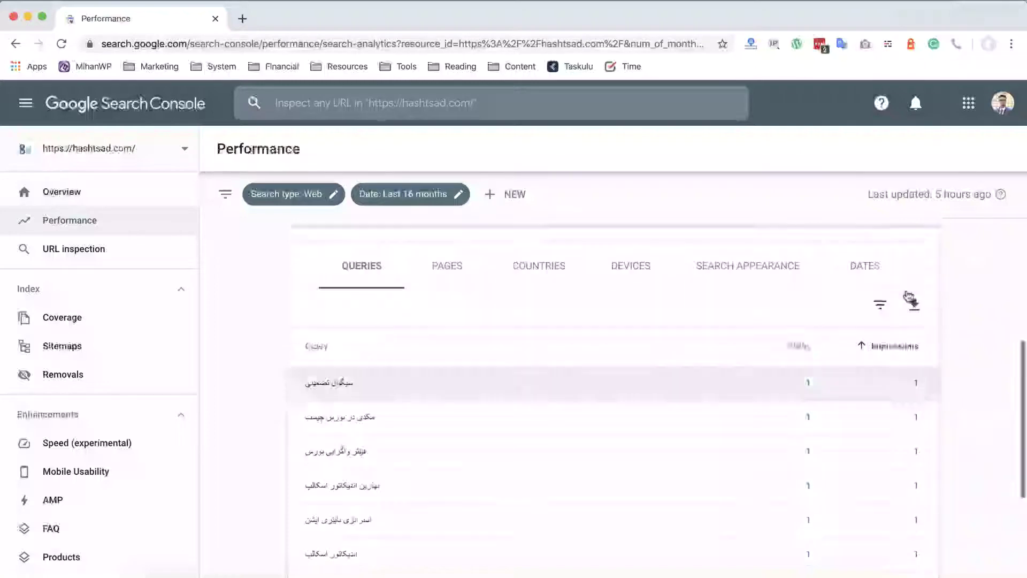
scroll(950, 358, down, 2)
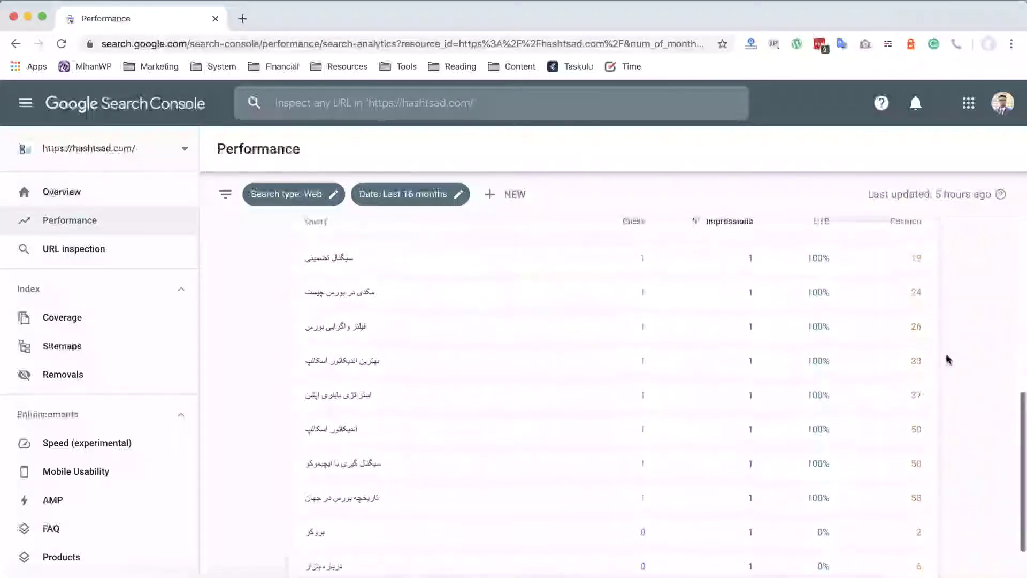
scroll(948, 359, up, 4)
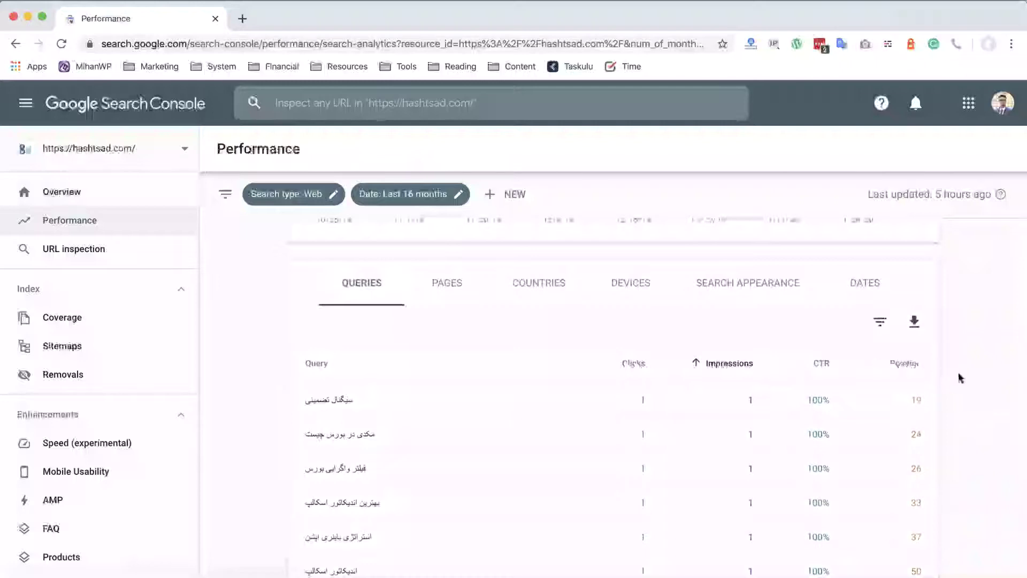
scroll(926, 407, down, 3)
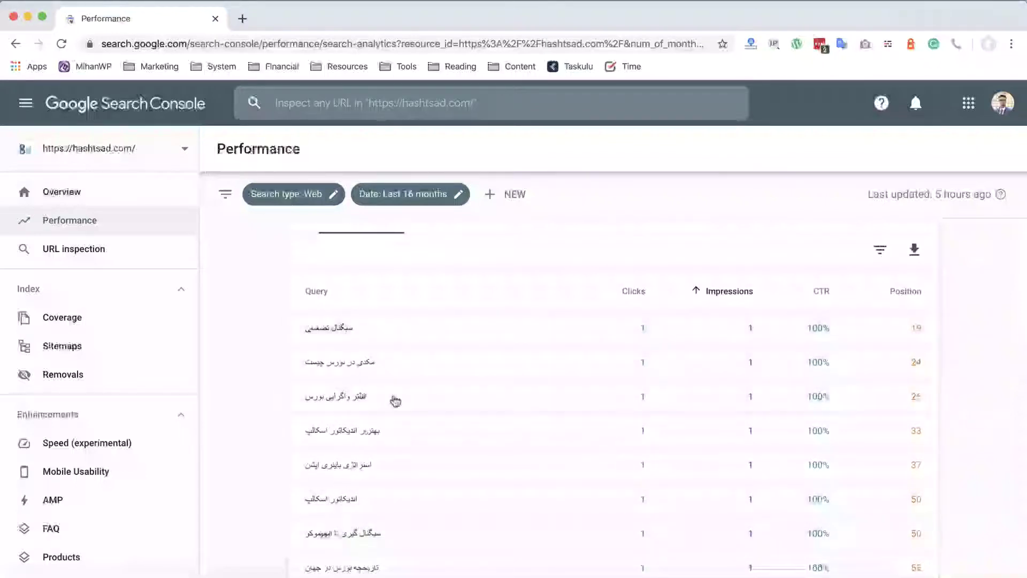
scroll(402, 380, down, 2)
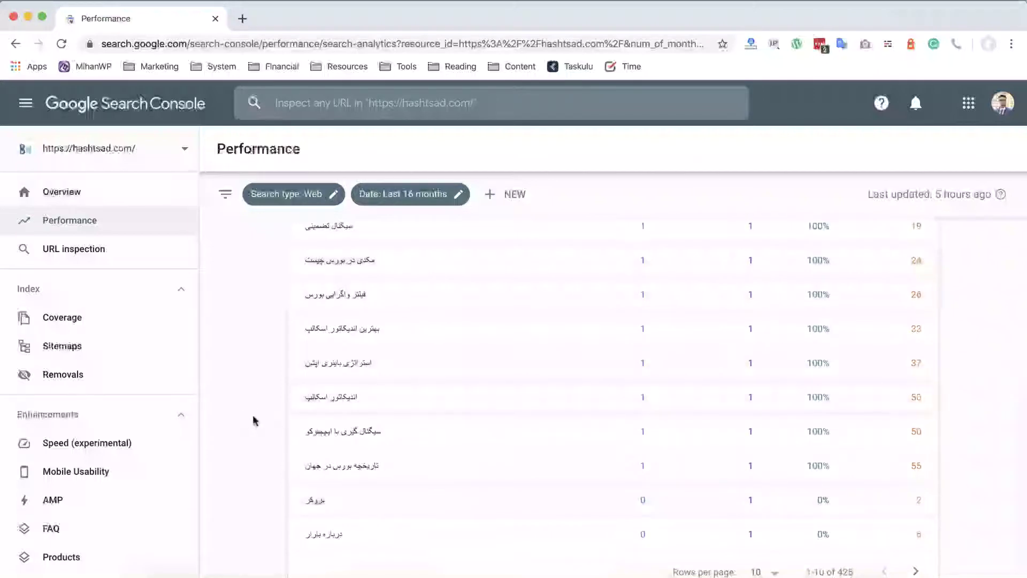
scroll(252, 447, up, 5)
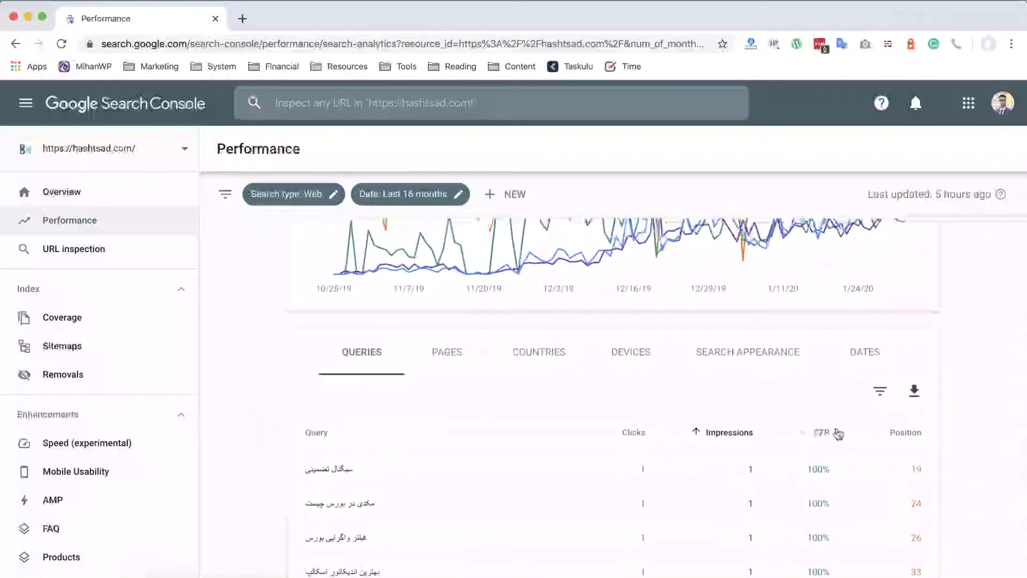
- Sort the queries by position in descending order and examine the list alongside the performance chart
scroll(986, 427, down, 2)
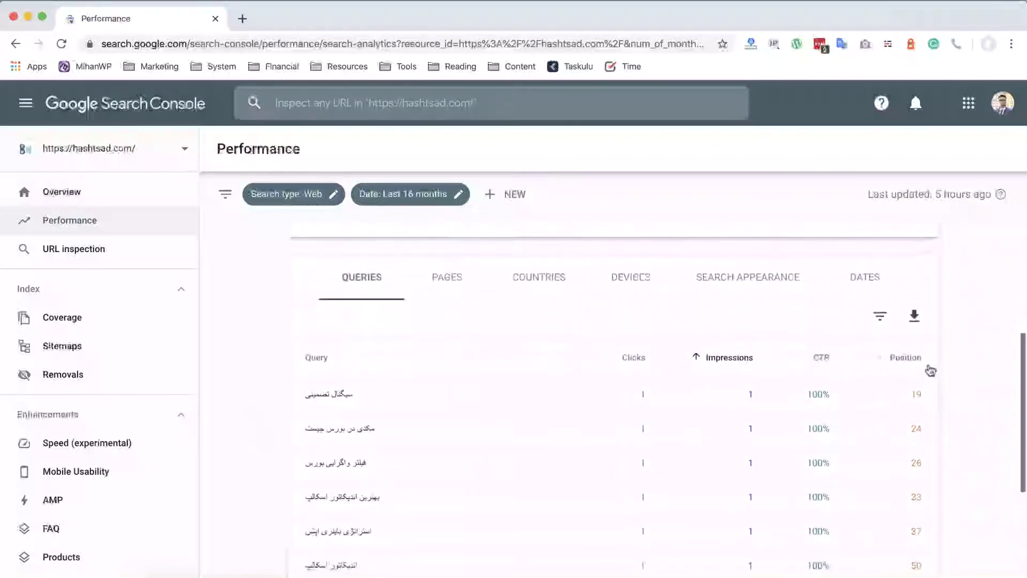
click(923, 356)
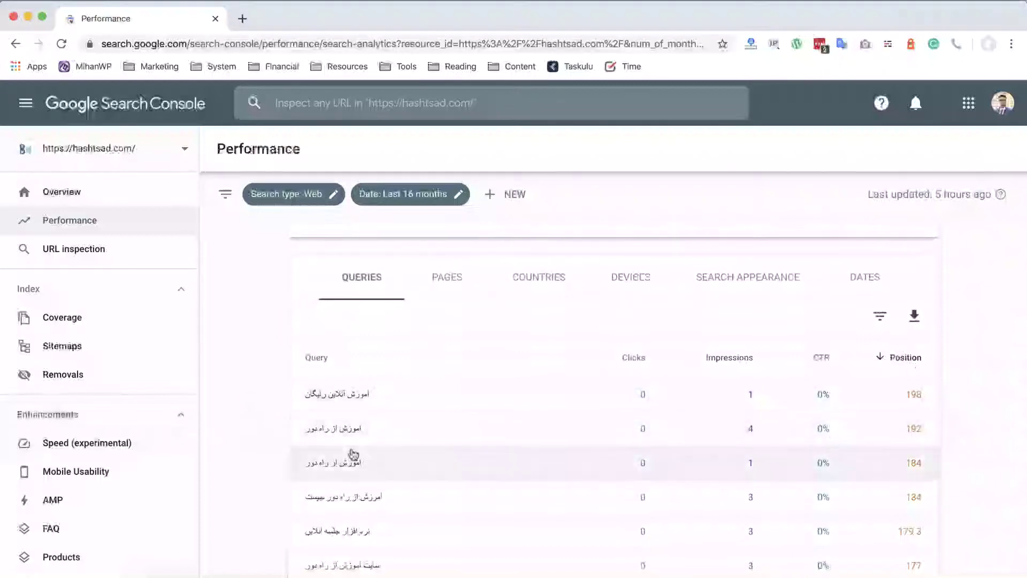
scroll(374, 441, down, 1)
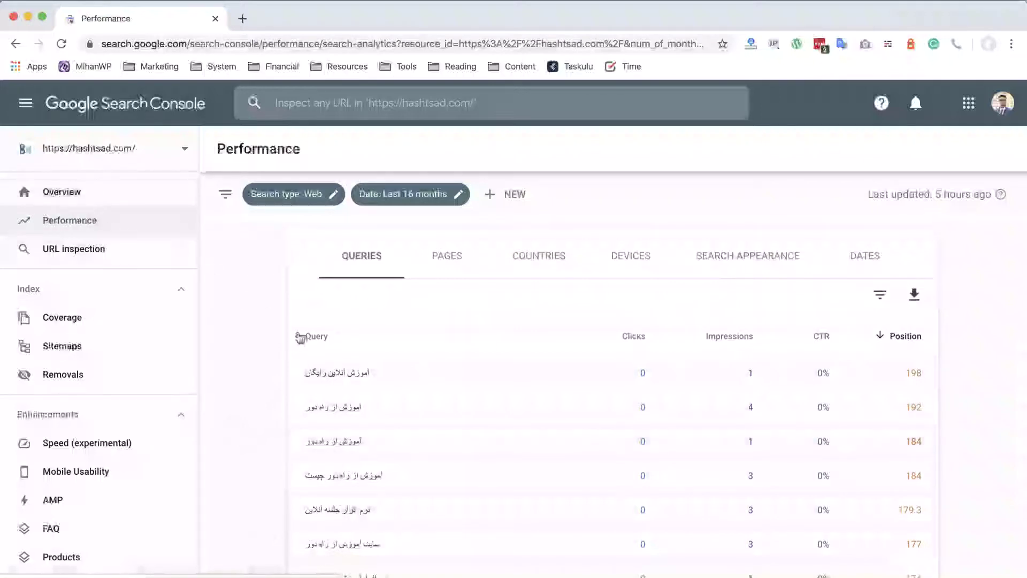
scroll(289, 335, down, 1)
scroll(269, 332, up, 5)
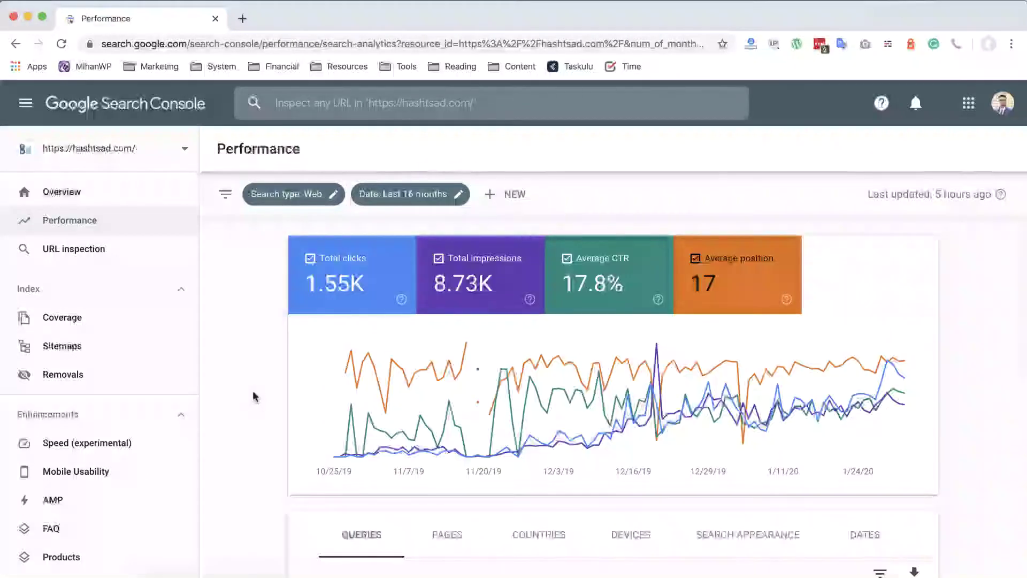
scroll(253, 396, down, 5)
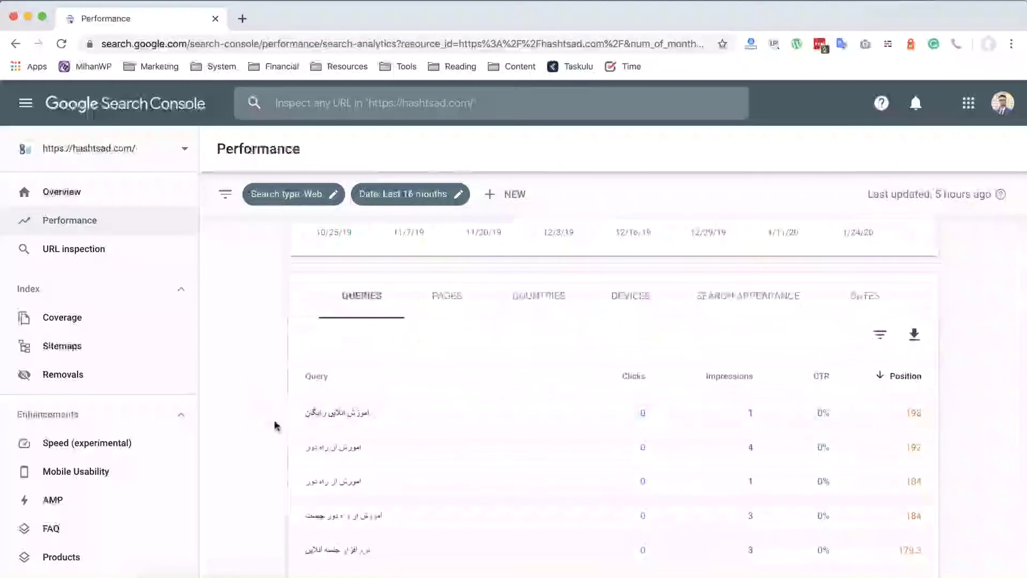
scroll(274, 426, up, 4)
scroll(256, 410, down, 3)
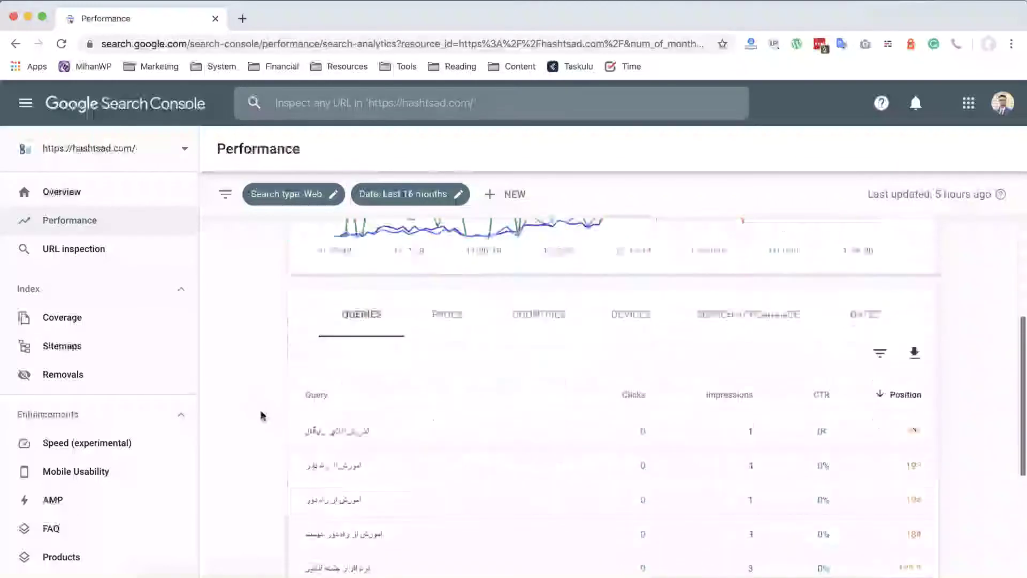
scroll(263, 416, down, 2)
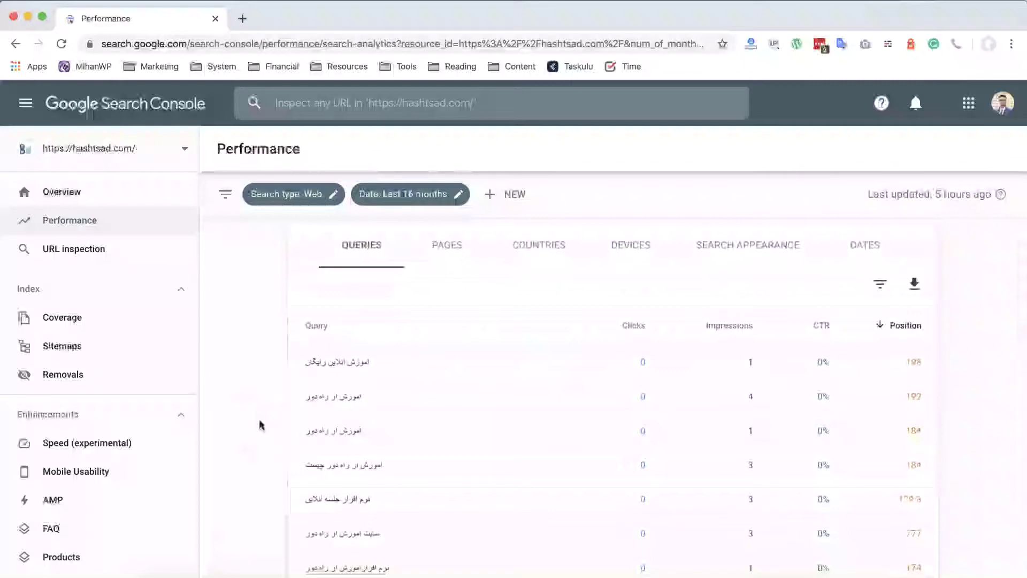
- Close the Search Console page and return to the focus keyphrase field of the new WordPress post
click(216, 19)
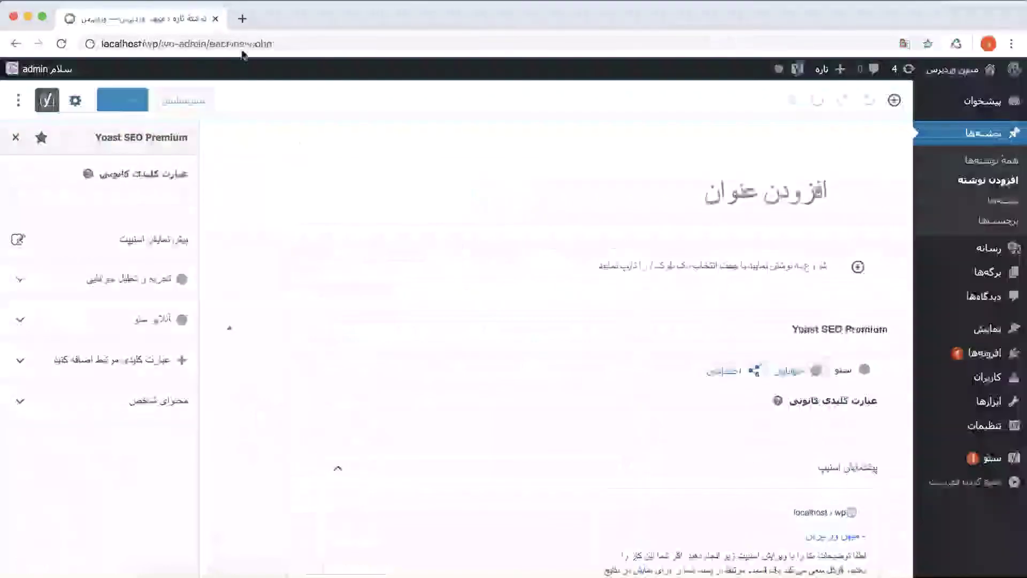
click(169, 195)
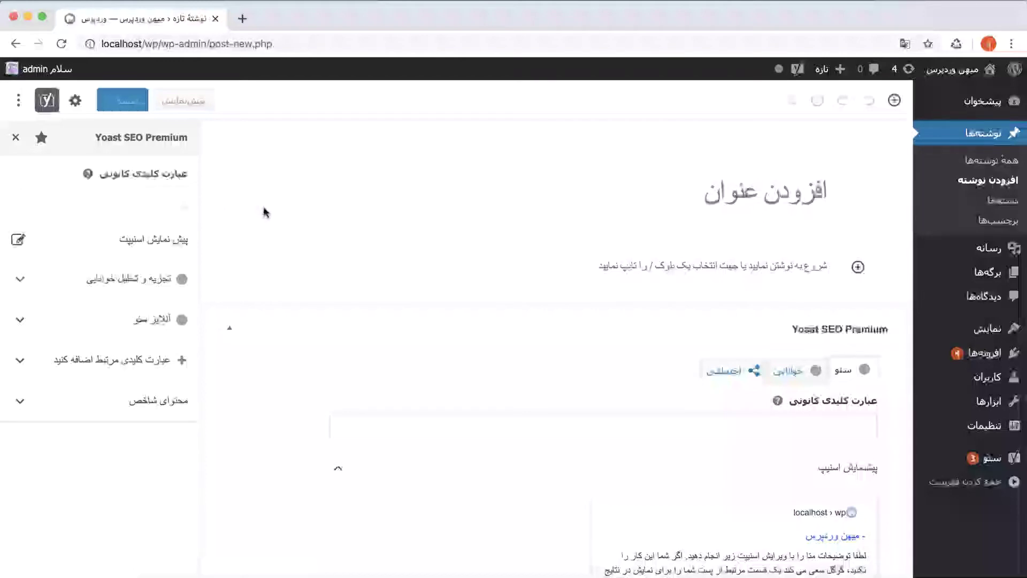
mouse_move(950, 466)
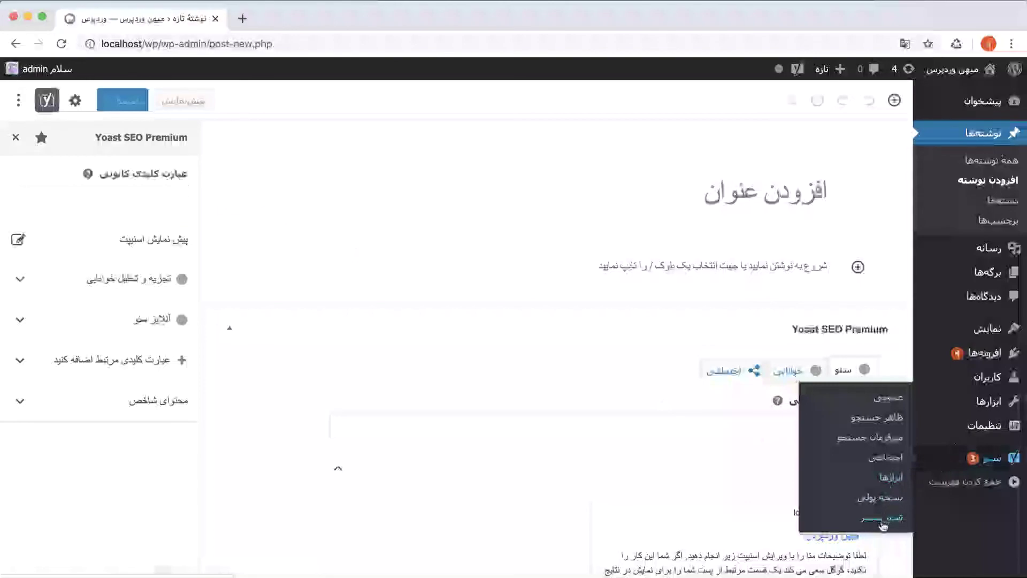
click(635, 3)
click(633, 8)
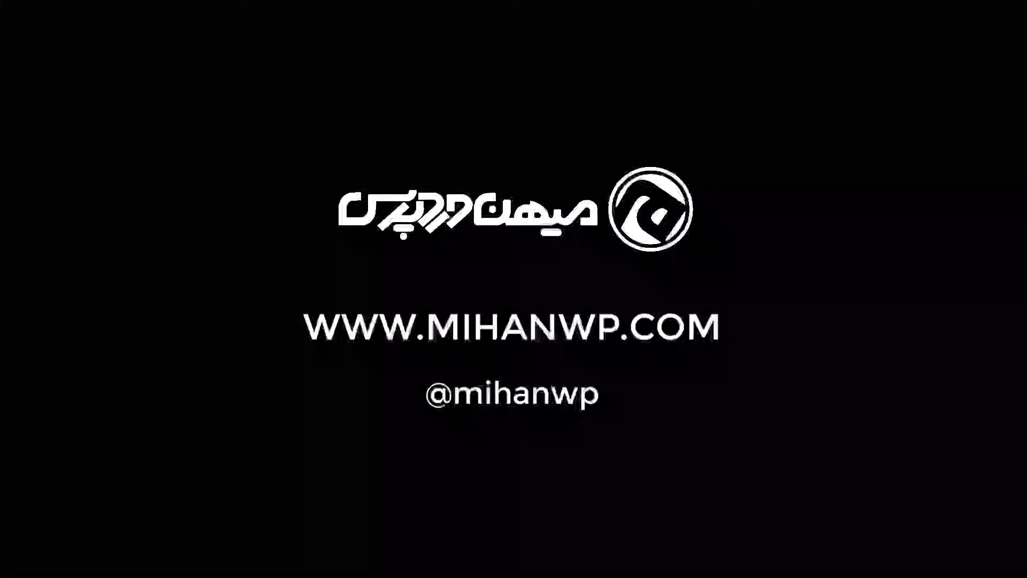